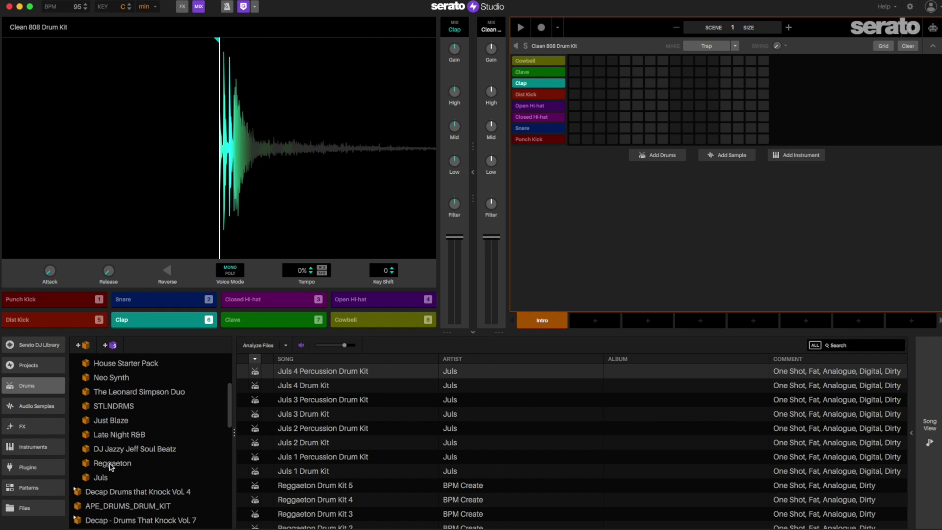
Load Reggaeton Drum Kit 4 from the Reggaeton pack into the drum deck, replacing the Clean 808 Drum Kit.
left_click(111, 465)
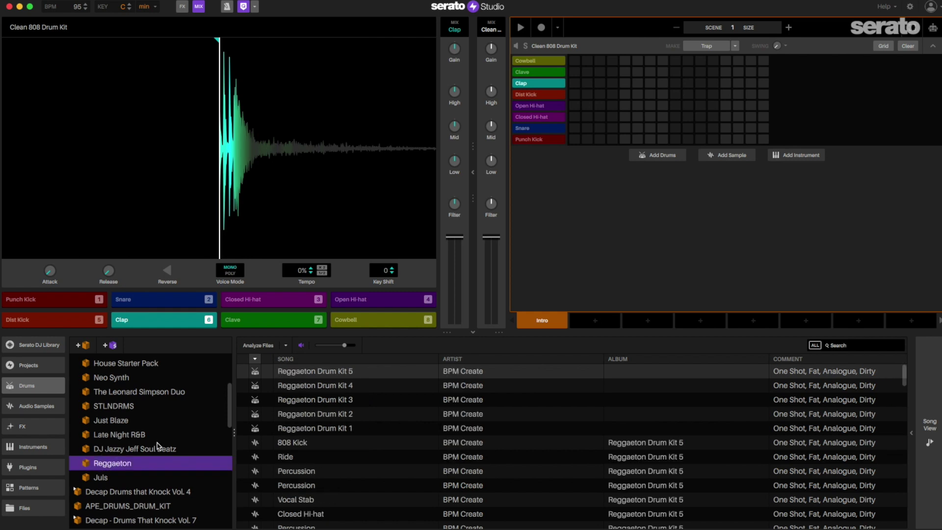
left_click(311, 386)
left_click_drag(318, 387, 231, 186)
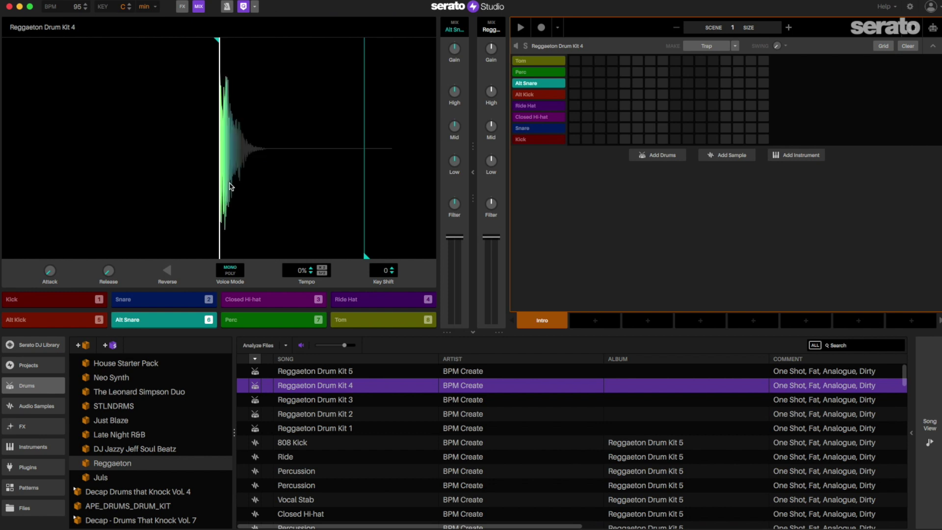
Audition all eight sounds of Reggaeton Drum Kit 4, from the Kick through to the Tom.
key("1")
key("2")
key("3")
key("4")
key("5")
key("6")
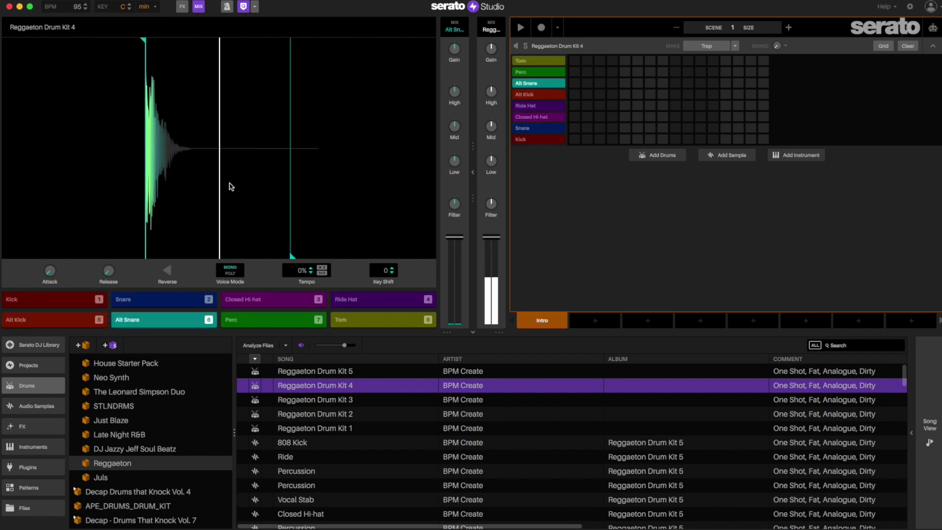
key("7")
key("8")
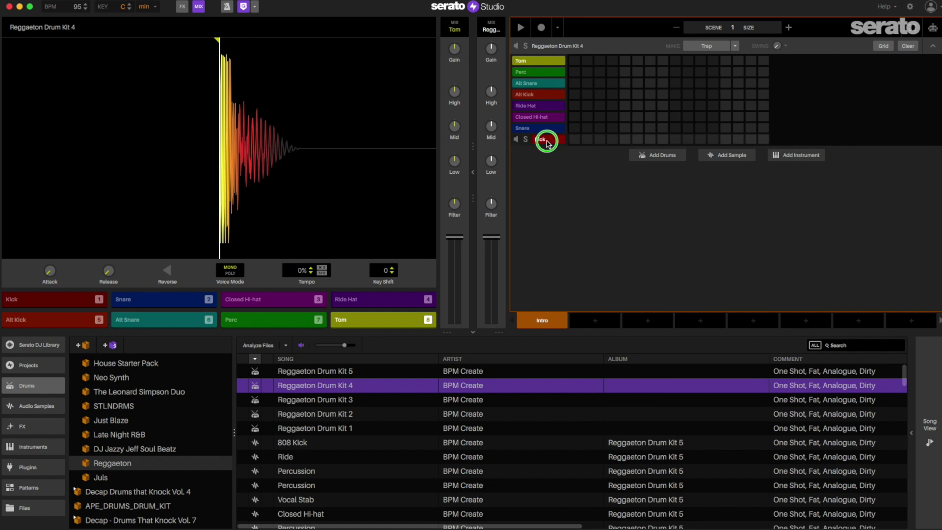
Fill the Kick row with 1/4 notes and add Snare hits on steps 4, 7, 12 and 15.
mouse_move(604, 146)
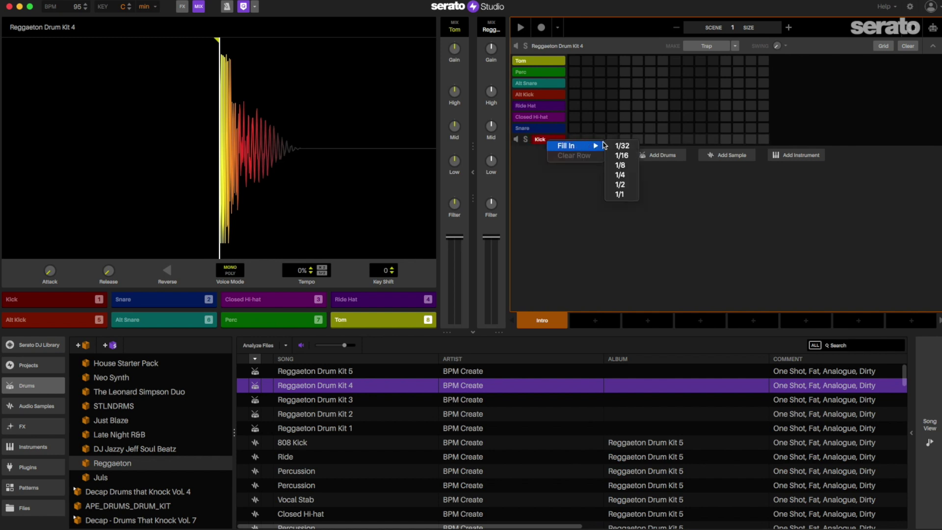
left_click(627, 175)
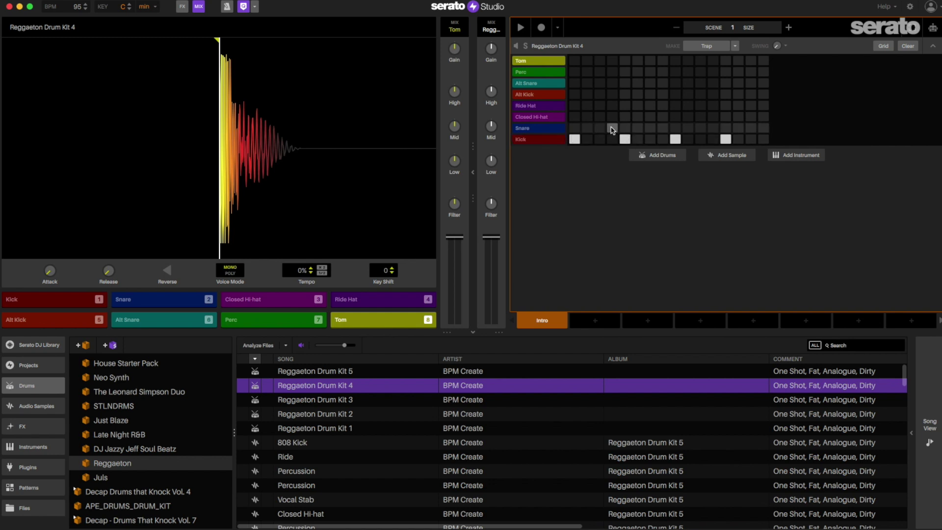
left_click(612, 128)
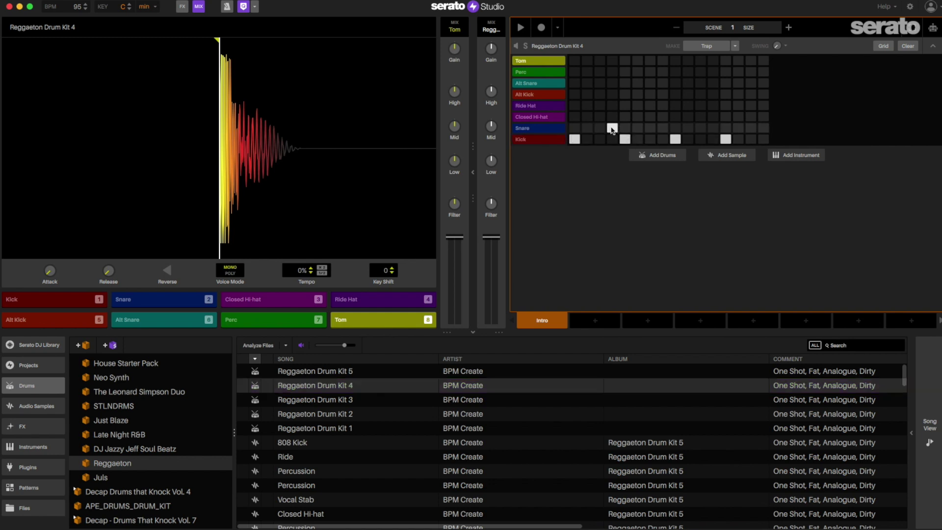
left_click(713, 128)
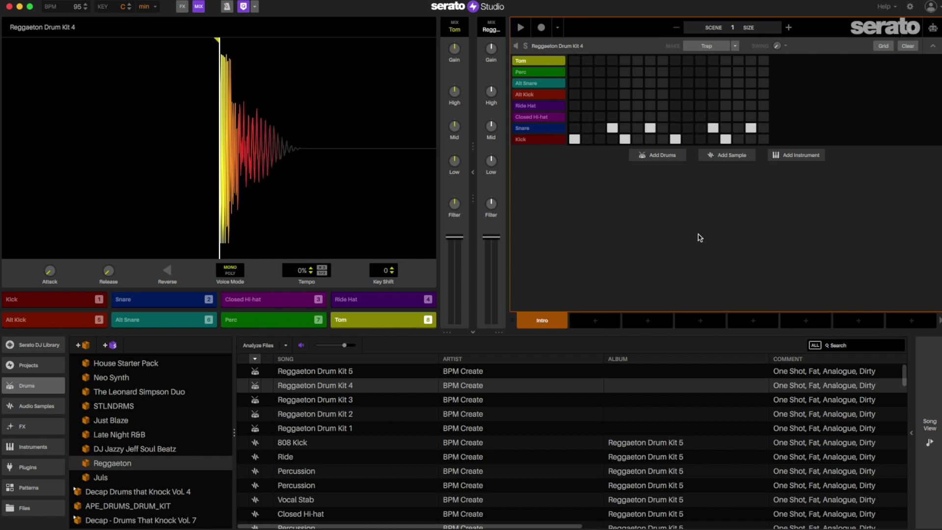
Play back the drum pattern and layer Alt Kick hits on steps 1, 5, 9 and 13.
key("space")
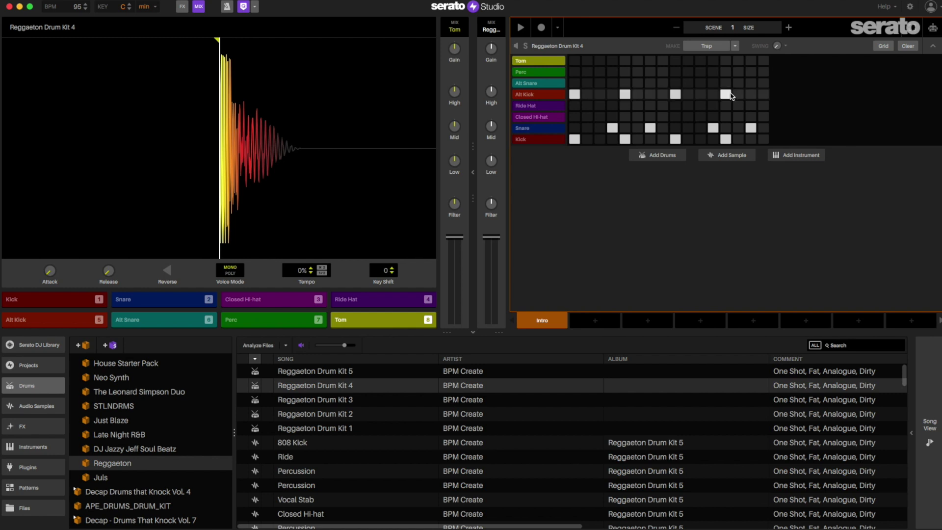
key("space")
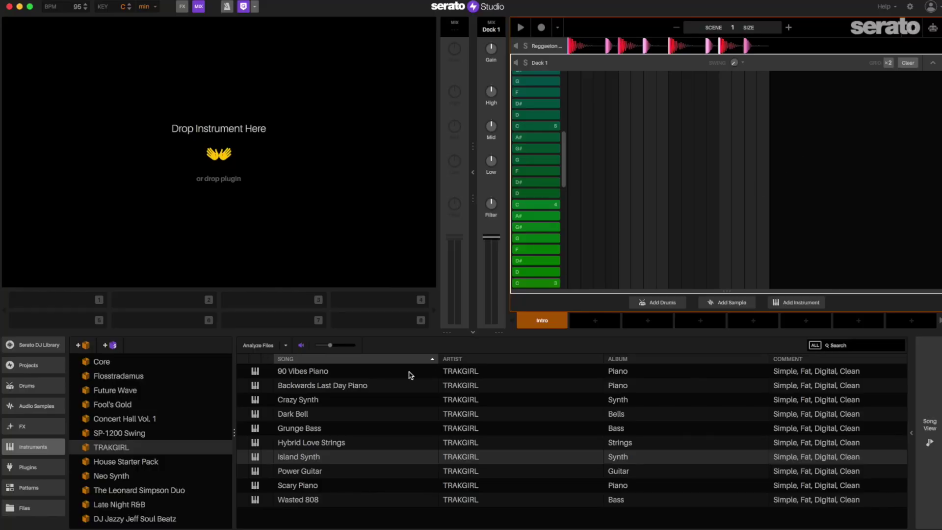
Load Island Synth from the TRAKGIRL pack into the empty instrument deck and enable Auto Chord.
left_click(124, 447)
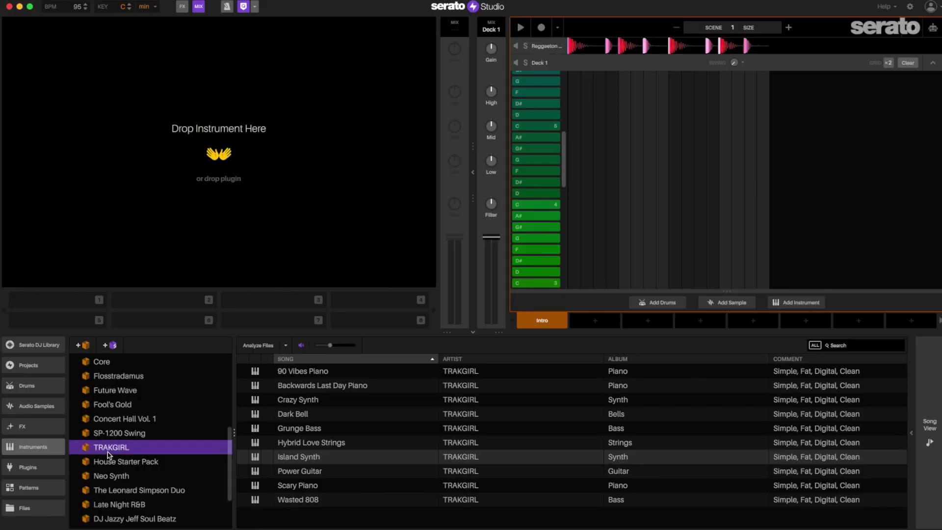
left_click_drag(316, 458, 236, 222)
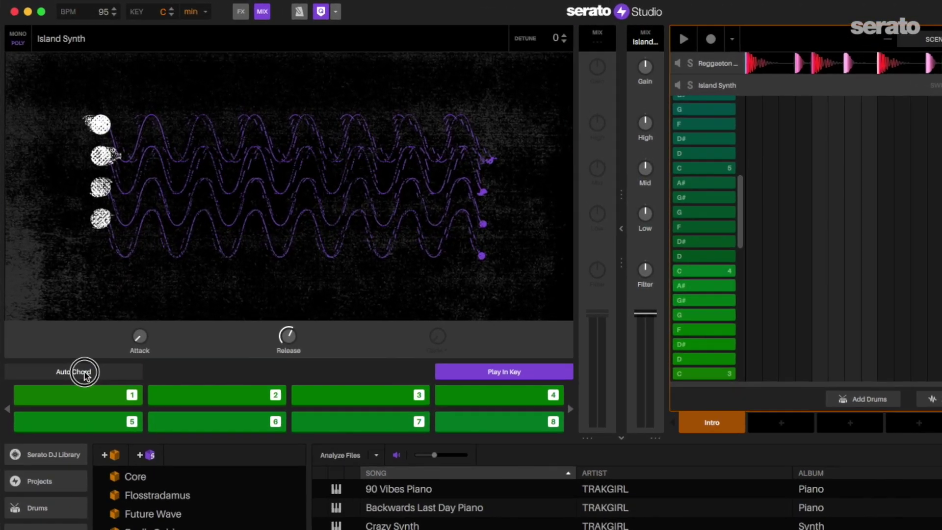
left_click(63, 281)
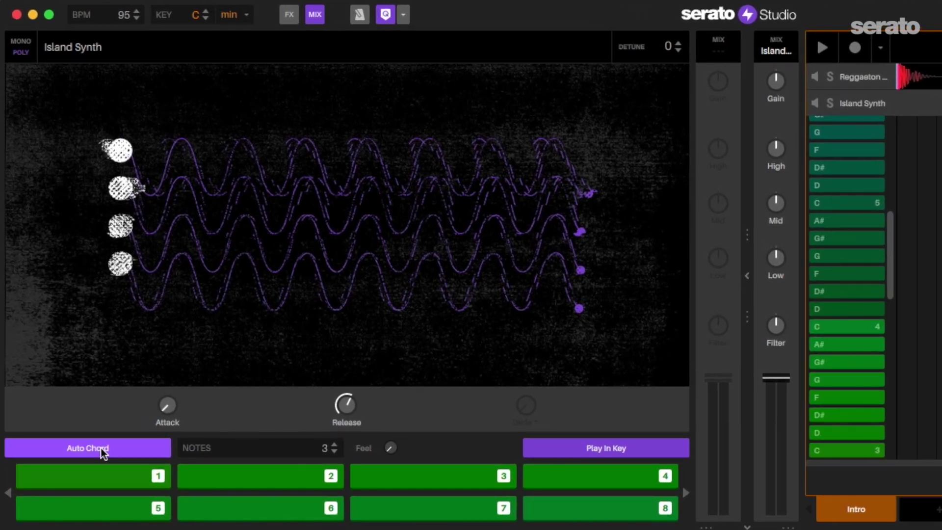
Lower the Island Synth pads by one octave and audition the chords on pads 8, 5, 4 and 6.
key("8")
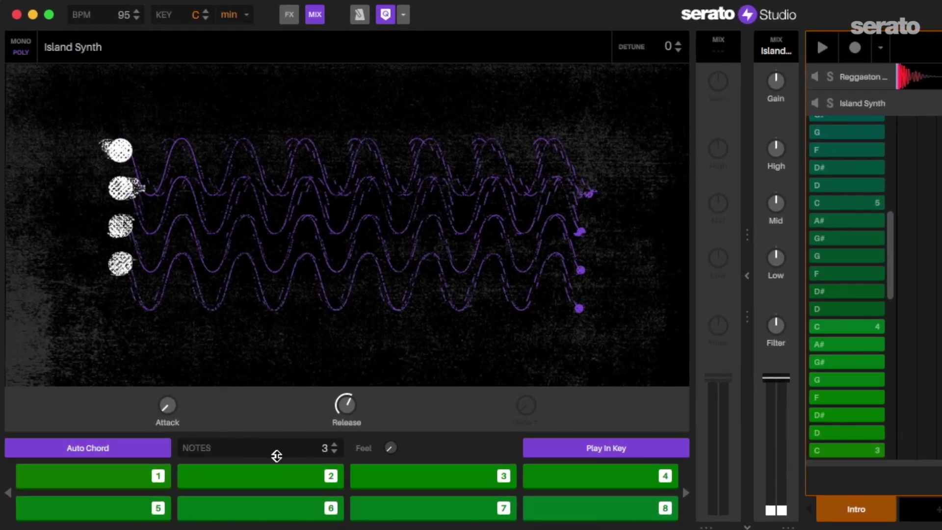
key("z")
key("8")
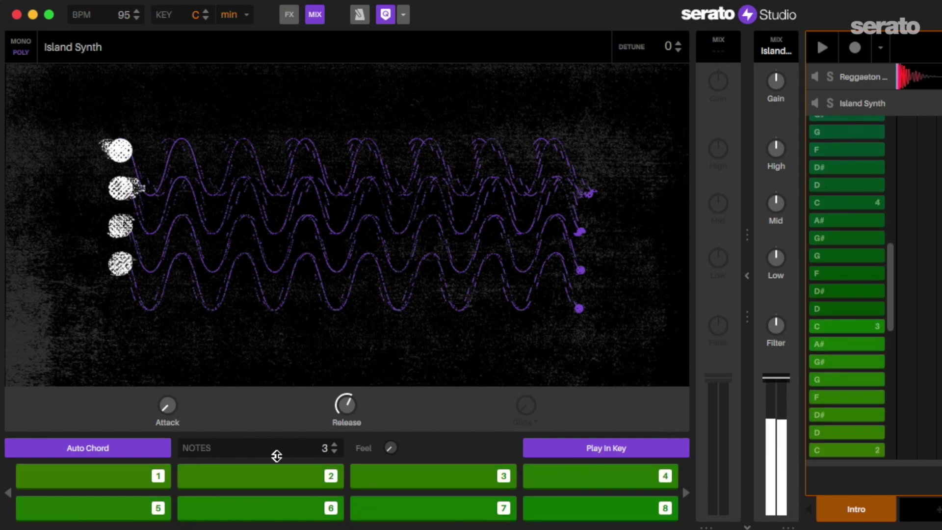
key("8")
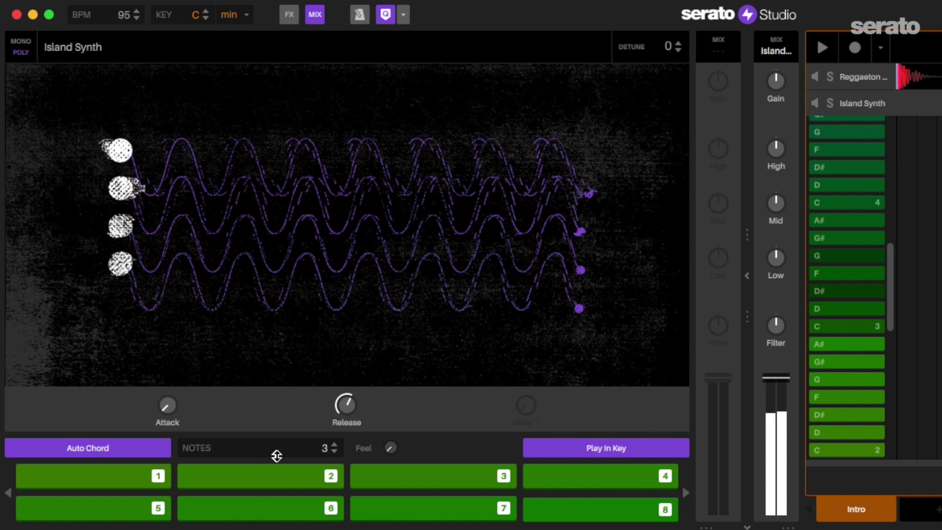
key("5")
key("4")
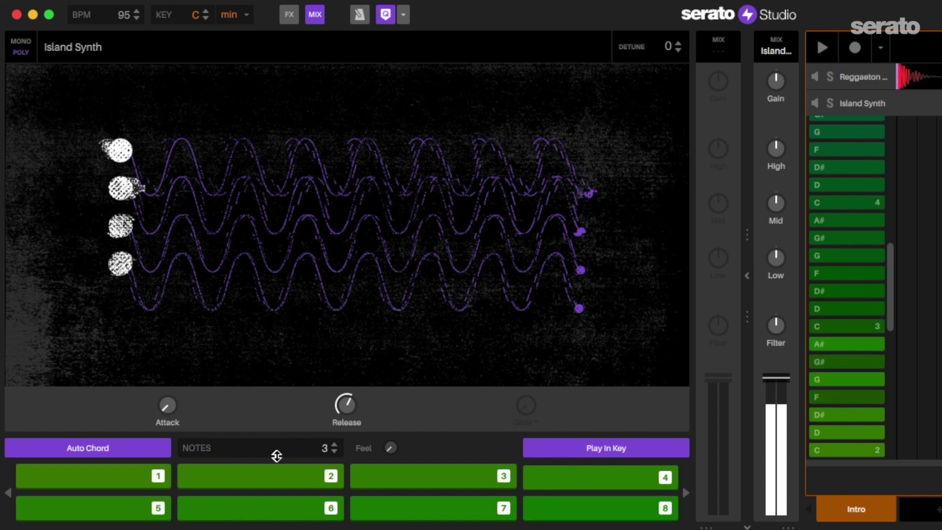
key("6")
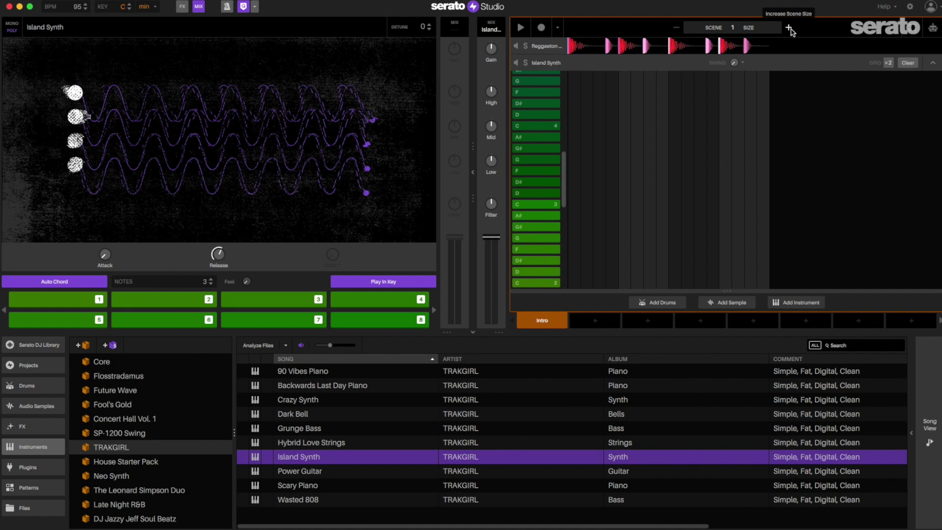
Extend the scene to four bars and record the Island Synth chords with the sequencer view expanded.
left_click(789, 28)
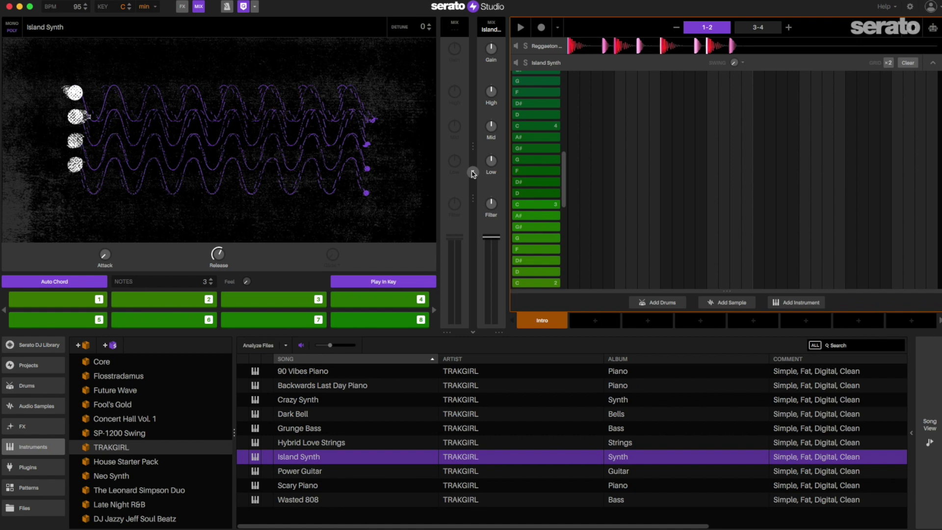
left_click(473, 174)
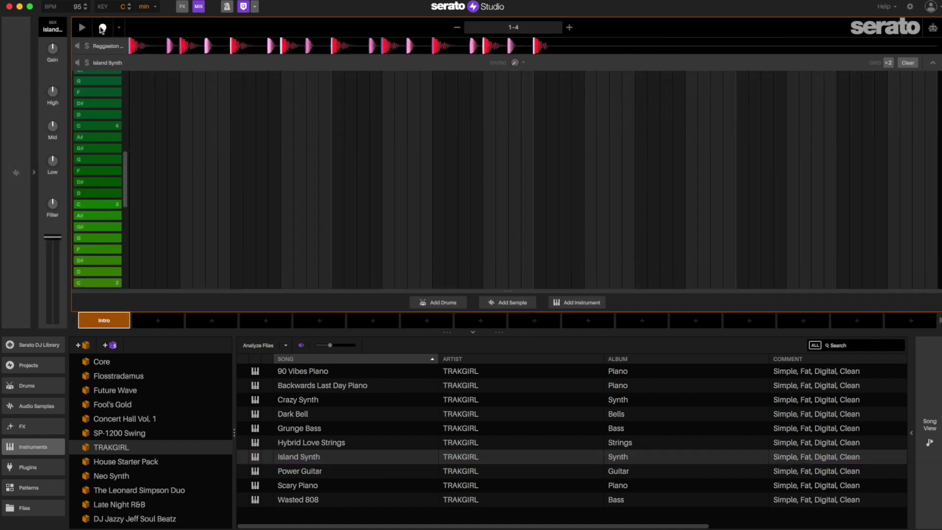
left_click(103, 29)
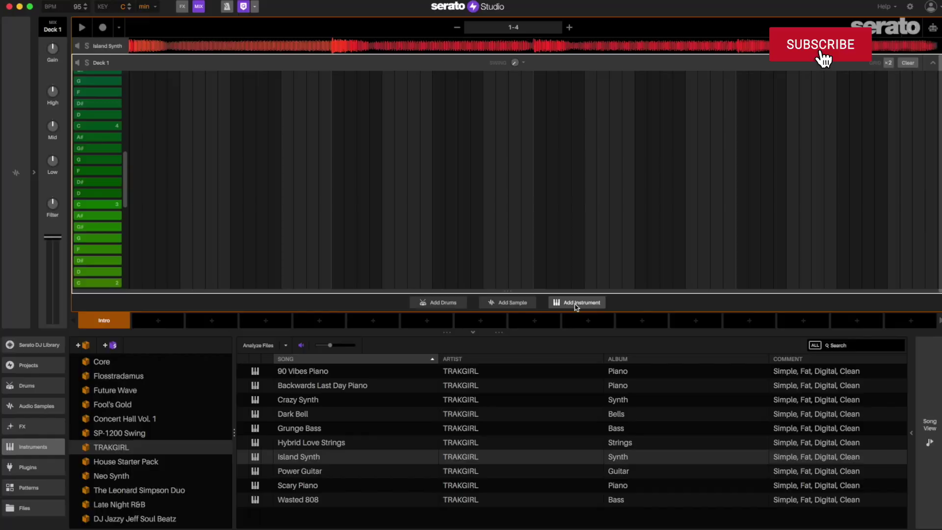
Load 808 Head Explosion Bass from the Bass category into the new instrument deck, with the deck view reopened.
scroll(123, 401, "up", 5)
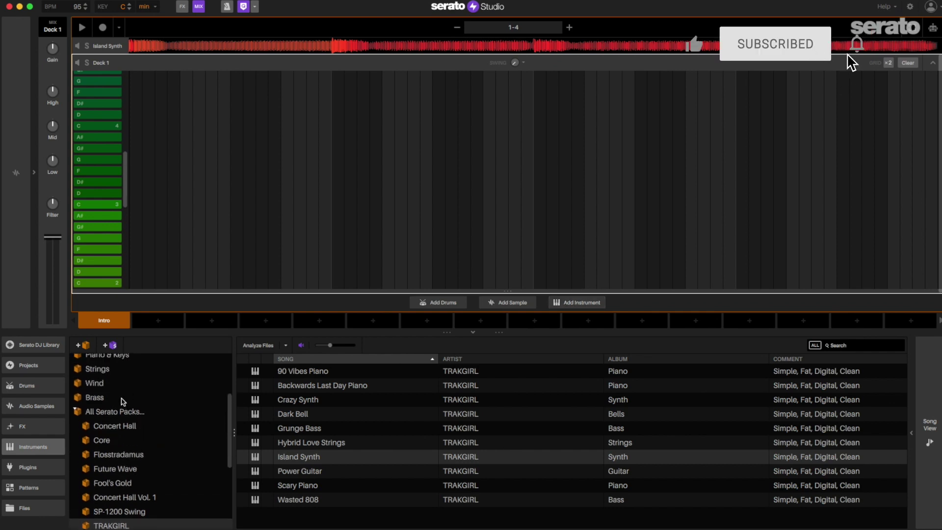
scroll(122, 400, "up", 3)
left_click(110, 374)
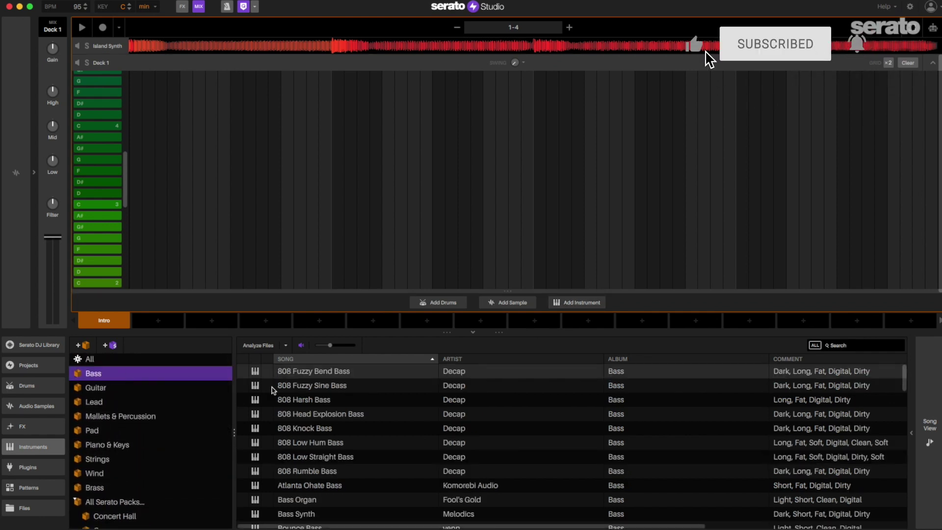
left_click(34, 172)
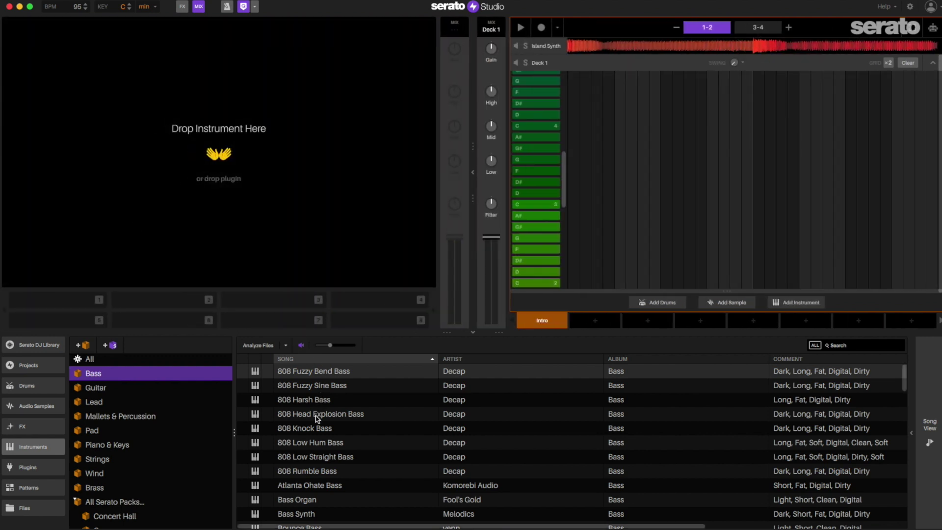
left_click_drag(316, 418, 219, 164)
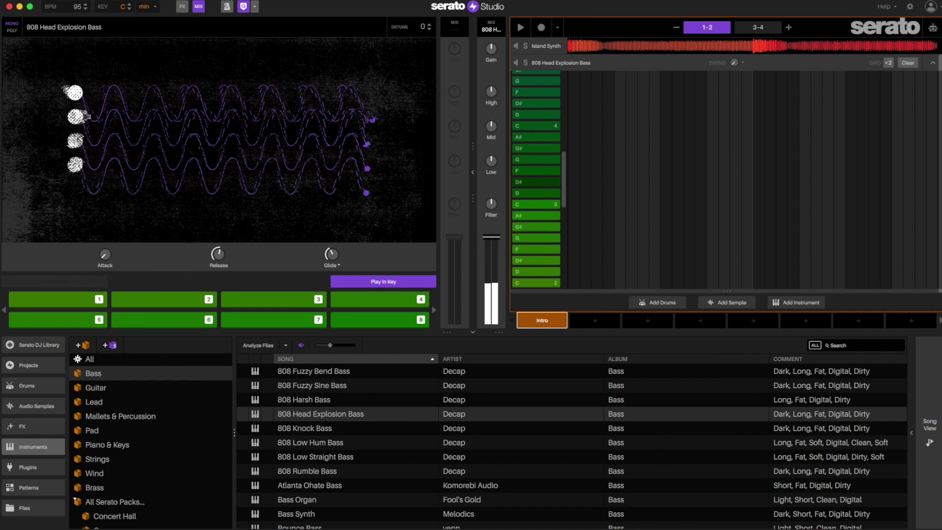
Record an 808 Head Explosion Bass line across all four bars of the scene.
left_click(542, 28)
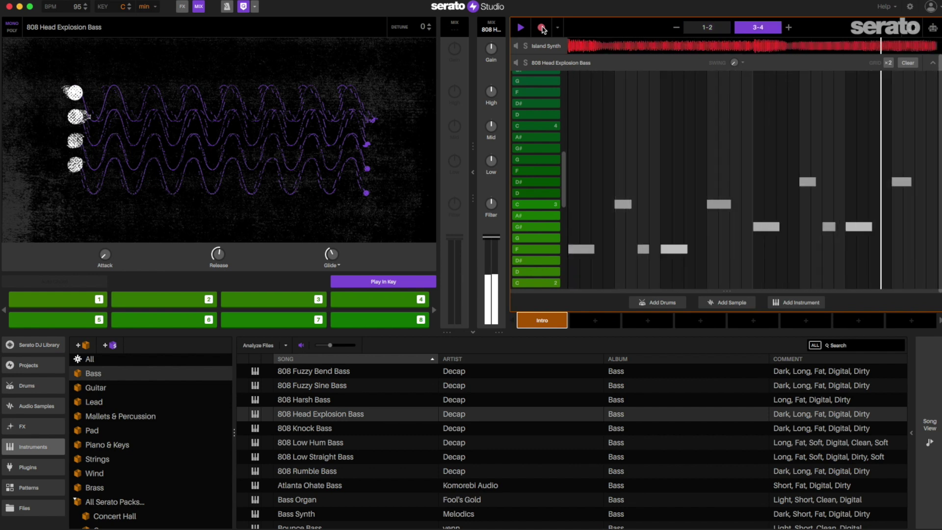
left_click(542, 28)
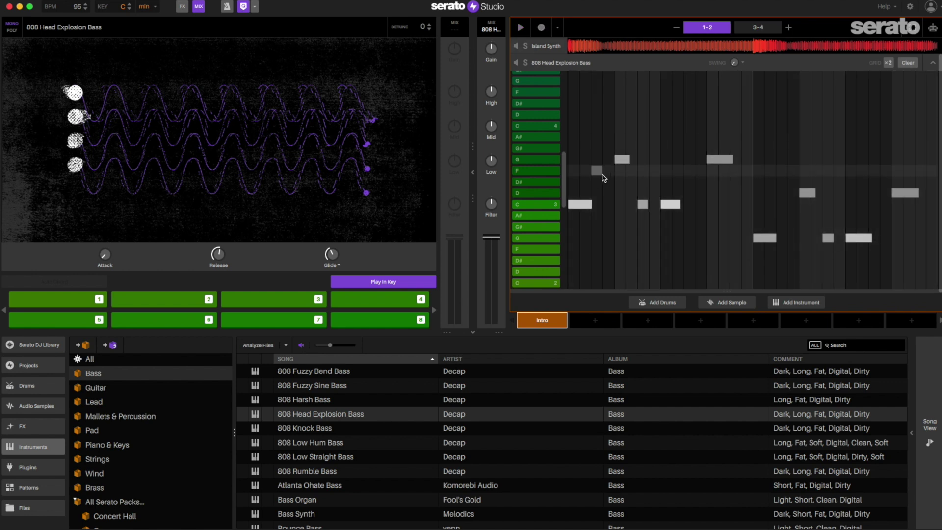
Select all the recorded 808 bass notes and reset their note velocity.
left_click_drag(612, 198, 623, 183)
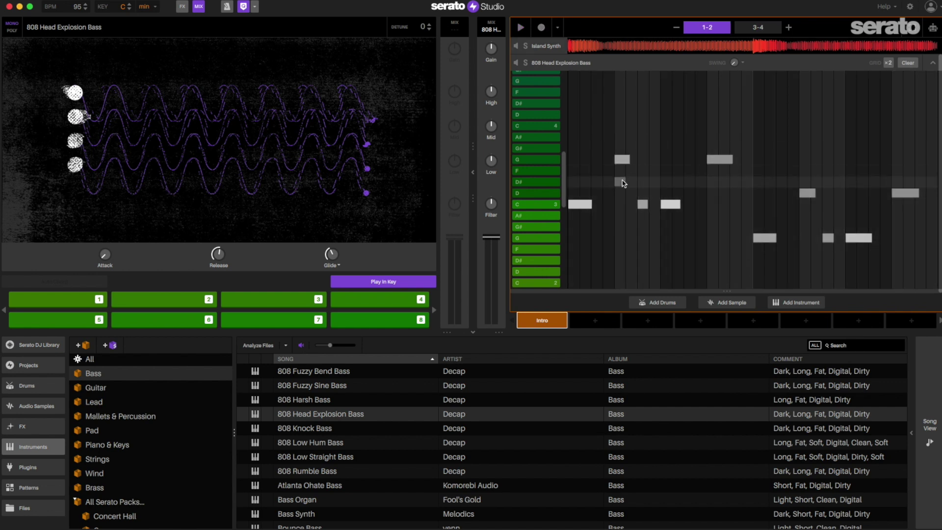
key("super+a")
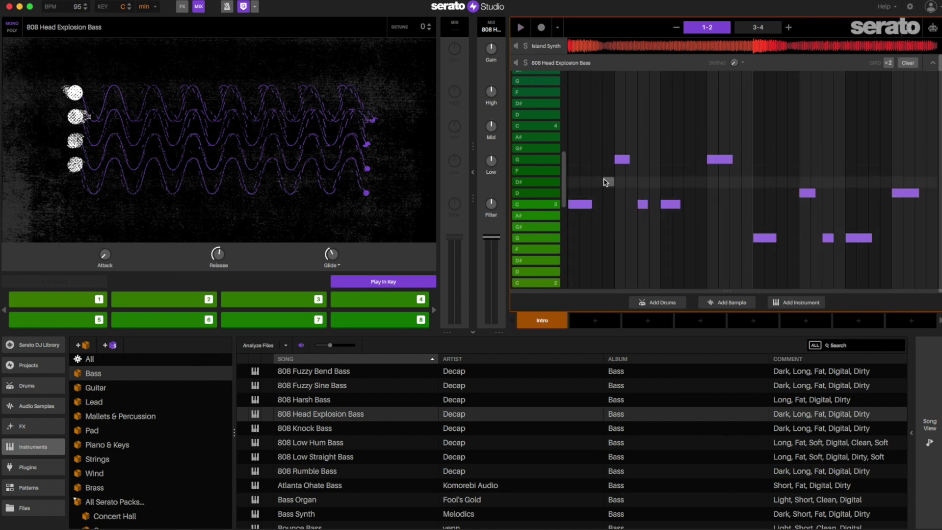
right_click(584, 205)
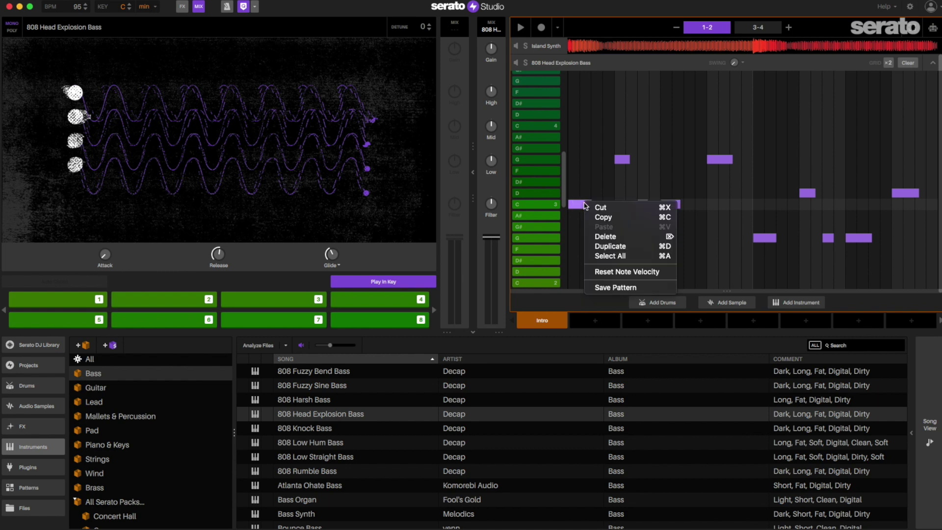
left_click(612, 273)
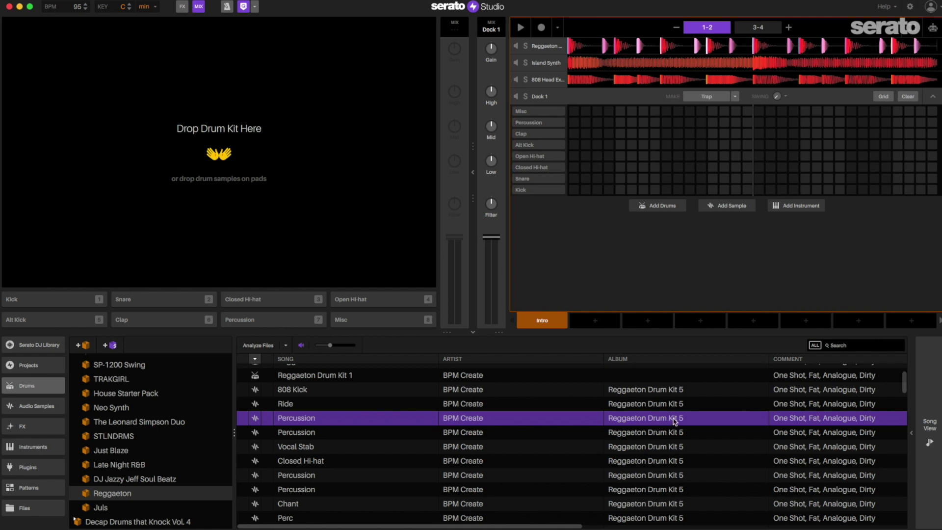
Load two Percussion samples from Reggaeton Drum Kit 5 onto pads 8 and 7 of the empty drum deck, auditioning the first.
left_click_drag(318, 425, 351, 324)
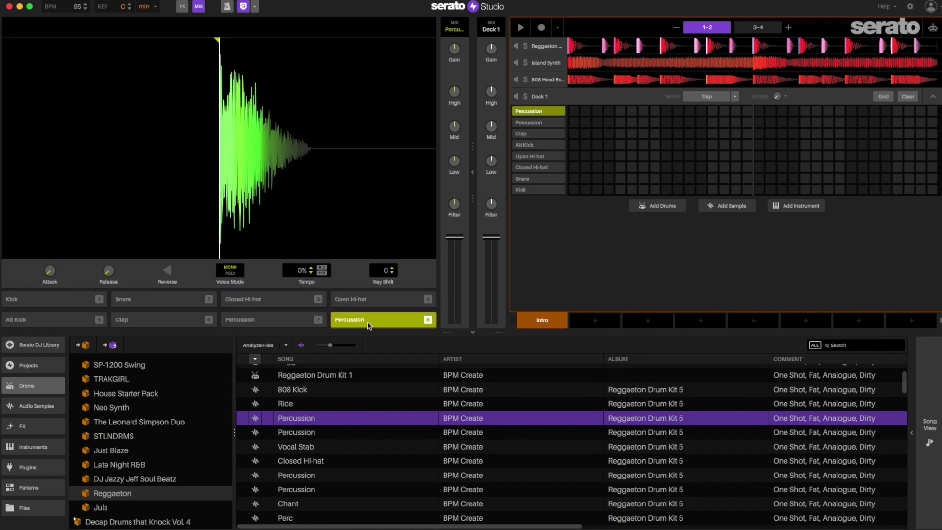
left_click(369, 326)
left_click(370, 326)
left_click(370, 326)
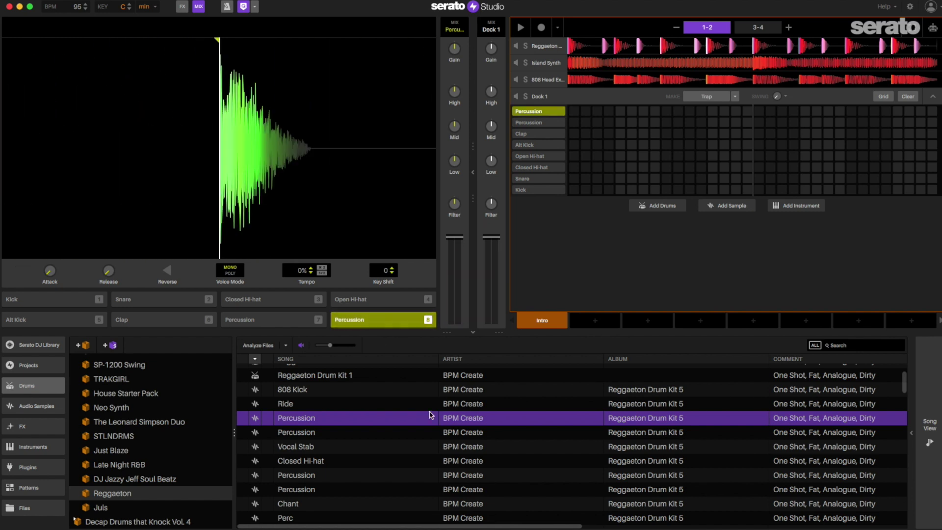
left_click(308, 432)
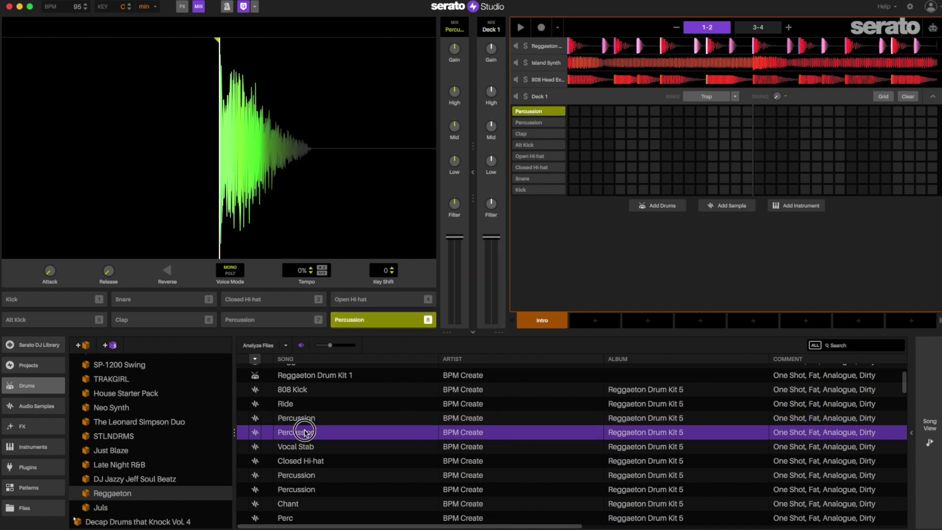
left_click_drag(304, 431, 279, 327)
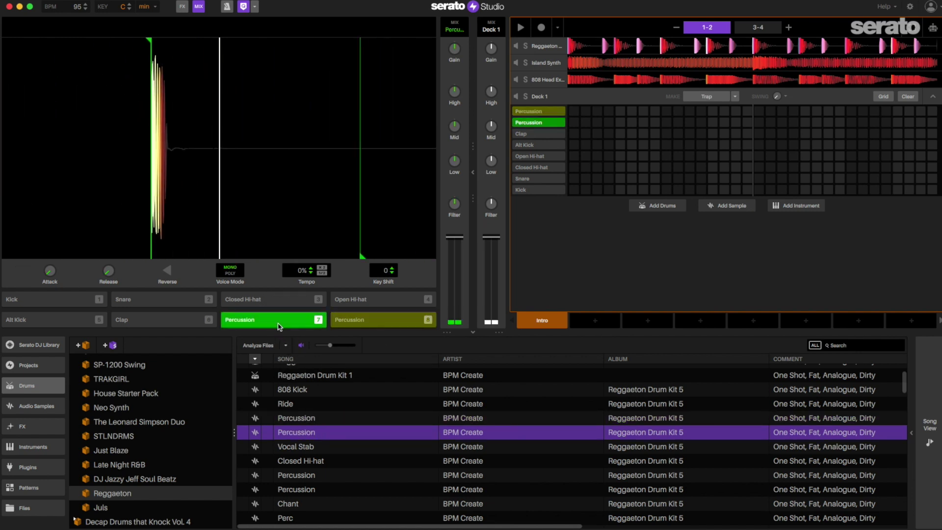
Audition the Percussion samples on pads 8 and 7, and load the Chant sample from Reggaeton Drum Kit 5 onto pad 6.
key("8")
key("7")
key("8")
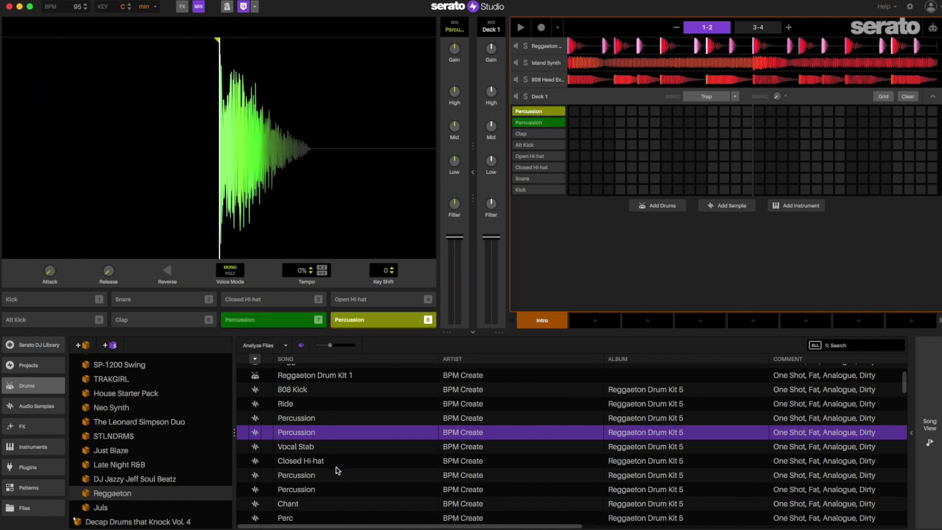
left_click(303, 505)
left_click_drag(301, 505, 141, 324)
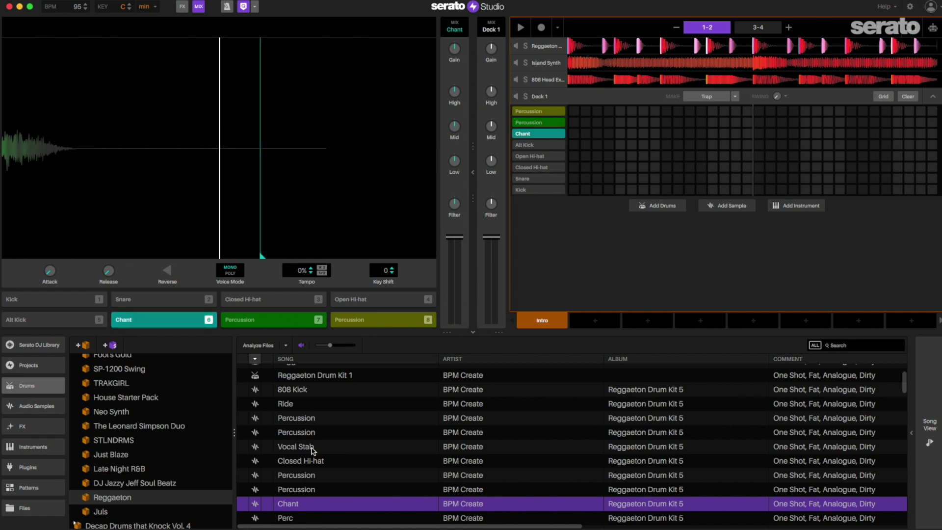
Load Crash from Reggaeton Drum Kit 3 onto pad 5 and Stick from Reggaeton Drum Kit 1 onto pad 3.
scroll(333, 466, "down", 3)
scroll(371, 496, "down", 6)
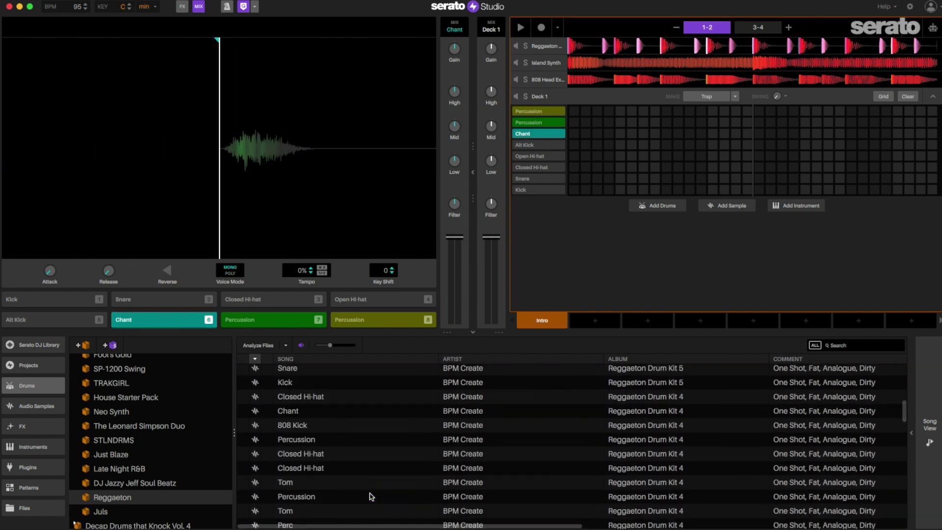
left_click(314, 449)
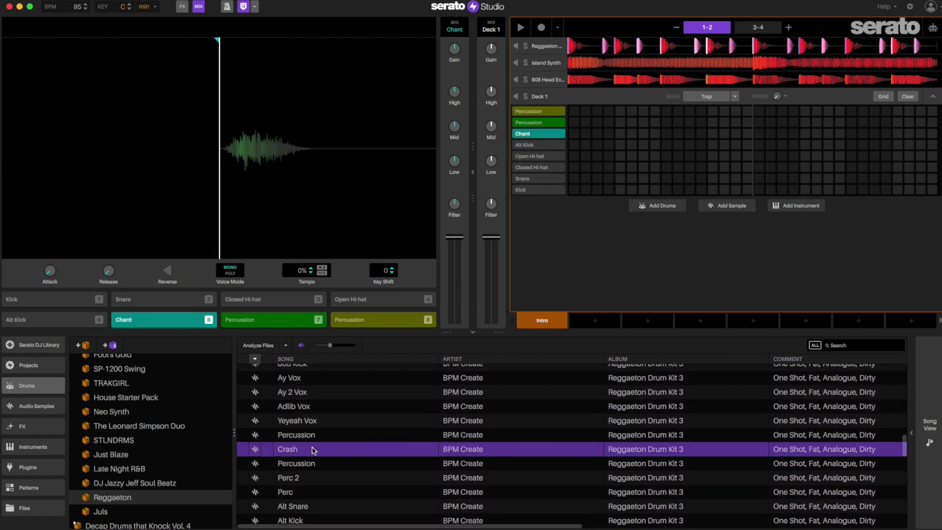
left_click_drag(57, 329, 54, 324)
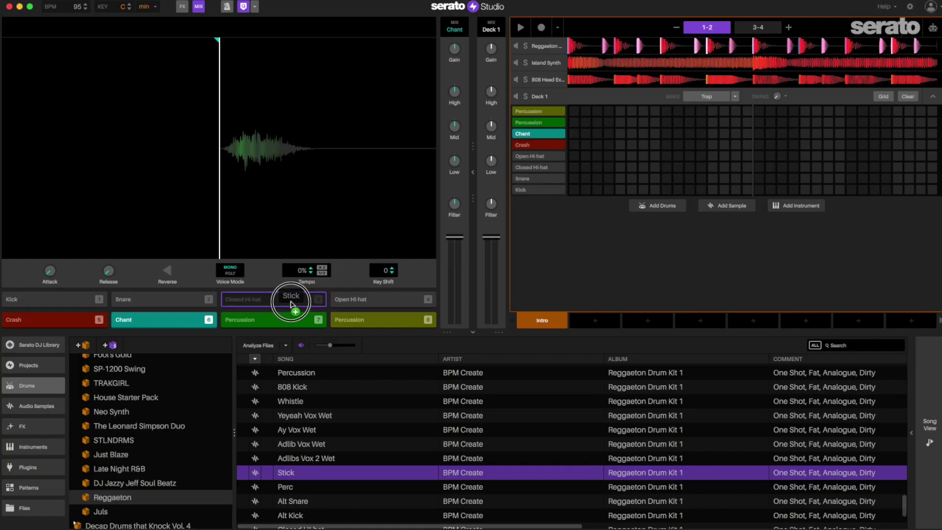
left_click_drag(290, 296, 292, 304)
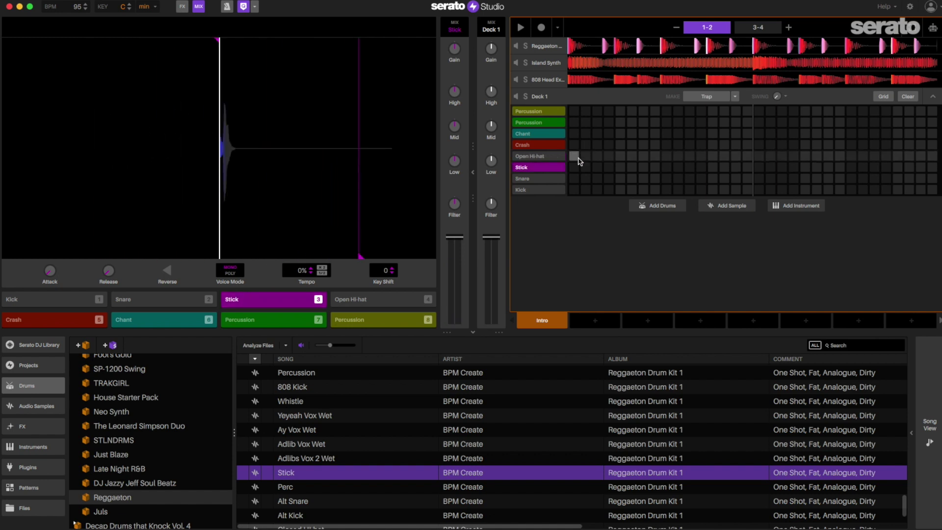
Program a Crash on the first step of bar 1 and Stick hits on steps 1–3 and 9–11 of bars 1 and 2.
key("5")
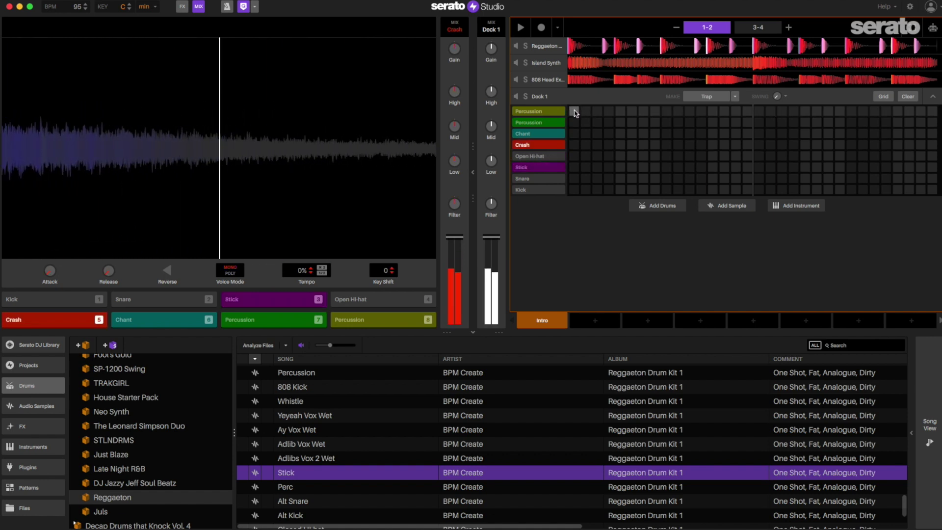
left_click(573, 144)
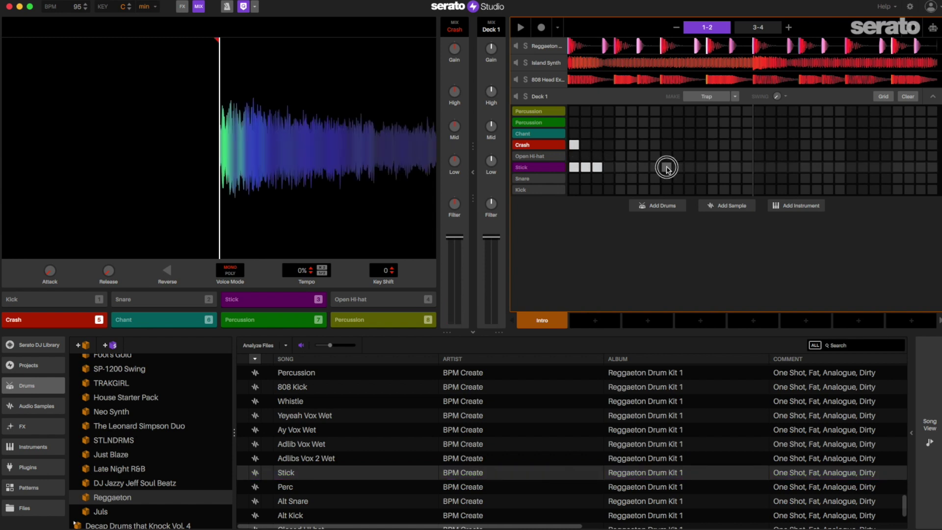
key("space")
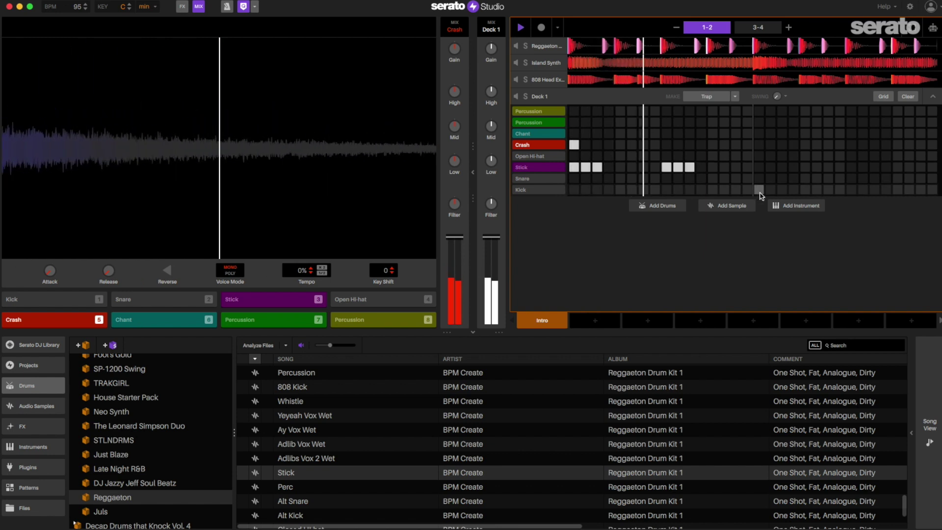
left_click_drag(758, 166, 782, 166)
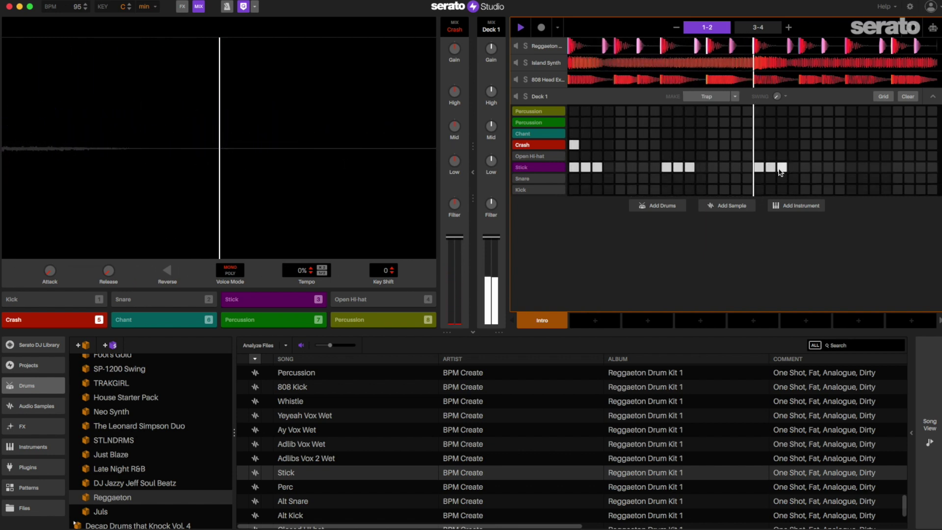
left_click(852, 167)
left_click_drag(854, 166, 874, 167)
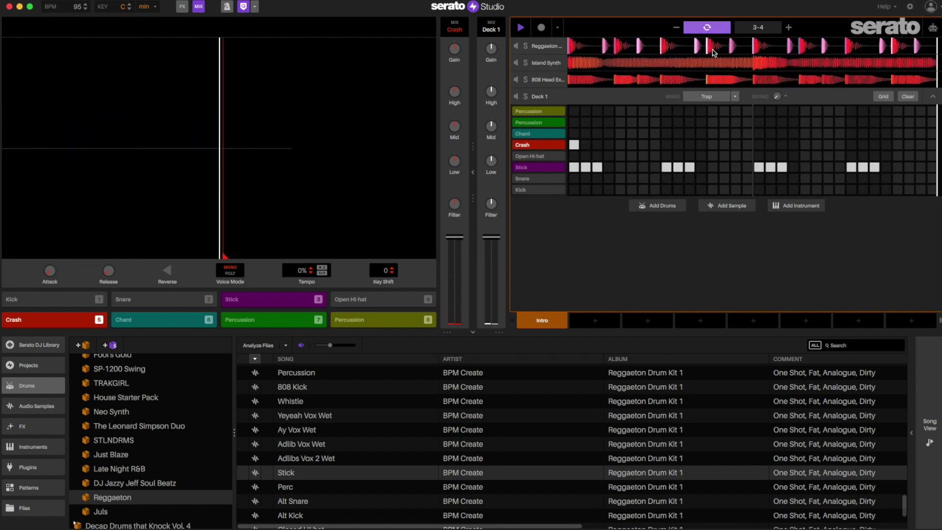
Program Stick hits on steps 1–3 and 9–11 of bars 3 and 4.
left_click(771, 31)
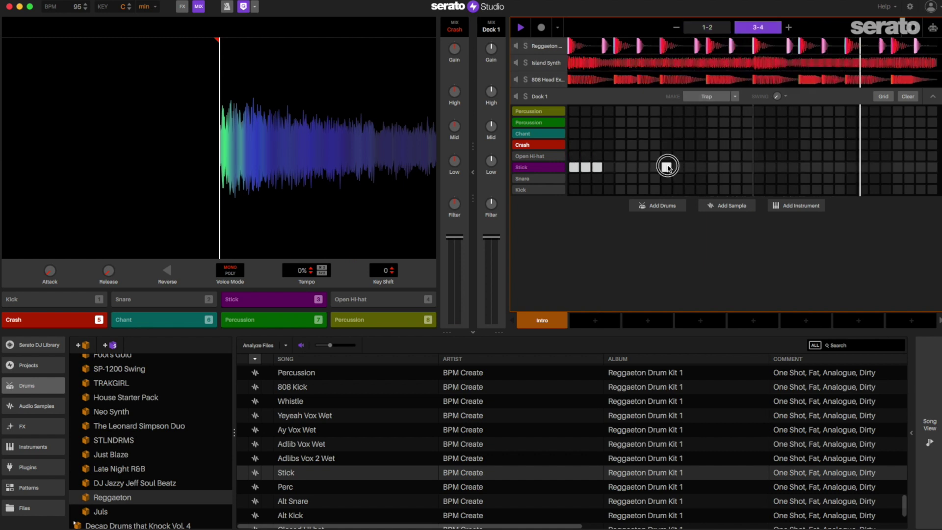
left_click_drag(758, 166, 780, 165)
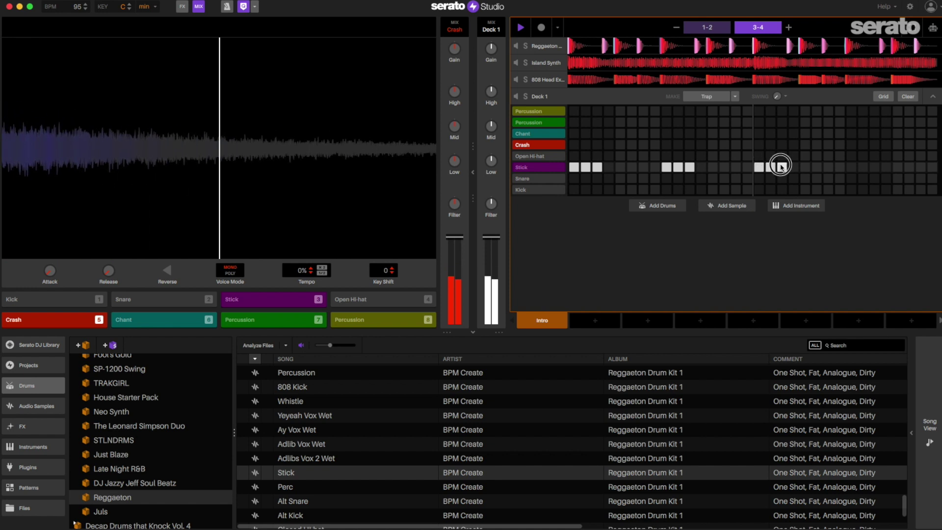
left_click_drag(851, 167, 876, 169)
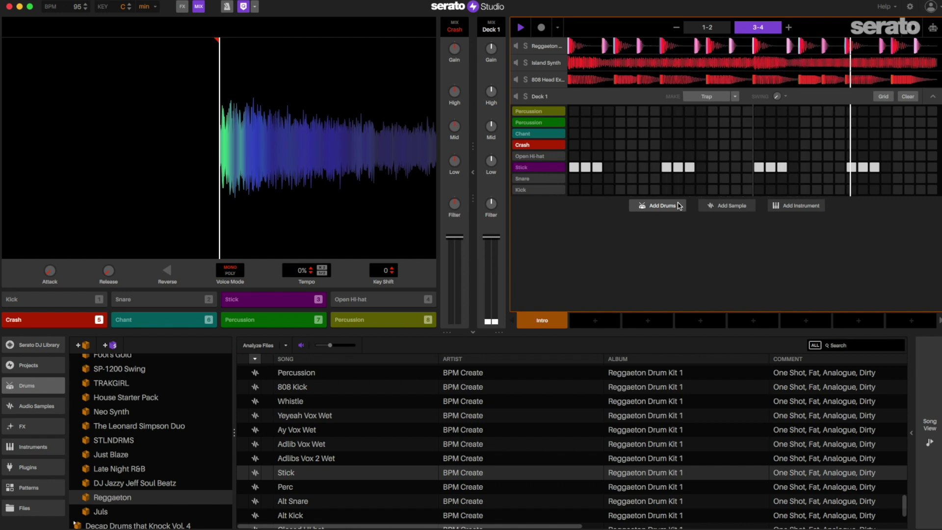
Rehearse the pad 8 Percussion sound and record a five-hit fill with it at the end of bar 4.
key("8")
key("8")
key("8")
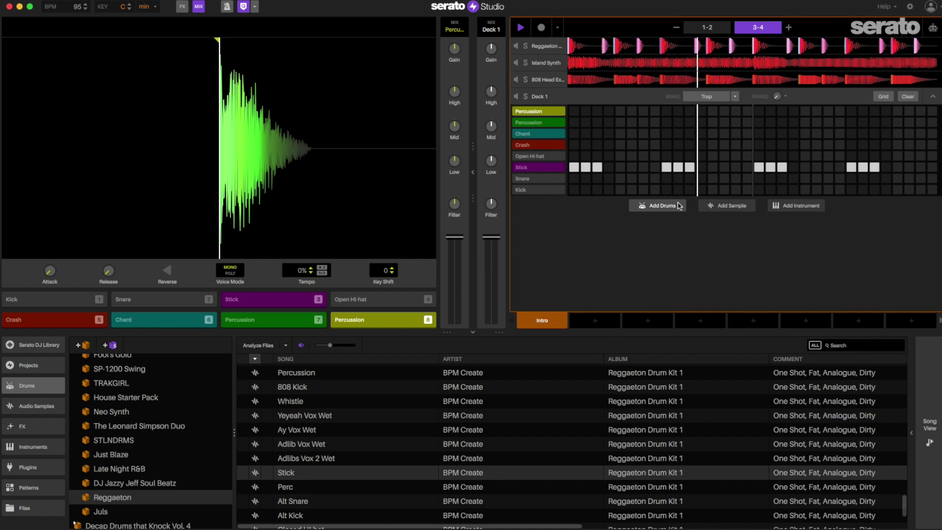
left_click(541, 28)
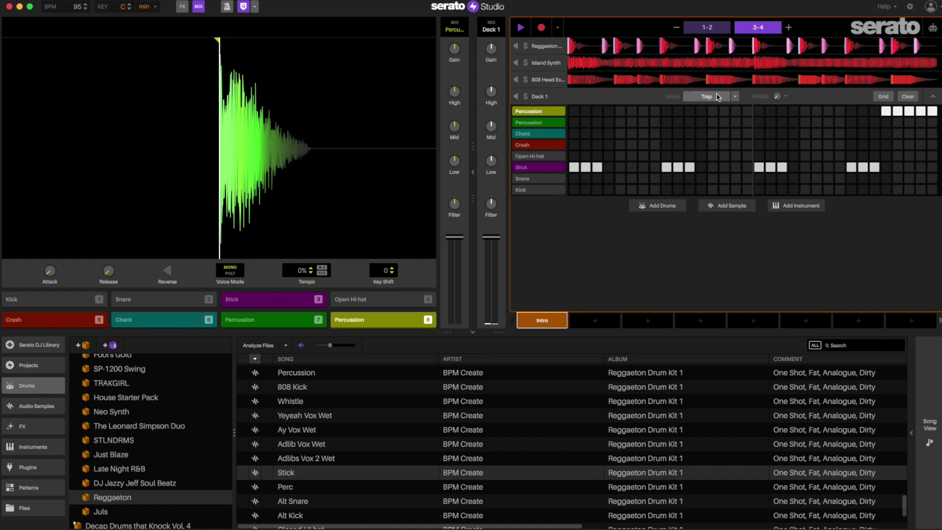
Double the grid resolution of the pad 8 Percussion row and add an extra hit between the fill's first two hits.
left_click(882, 97)
left_click(516, 110)
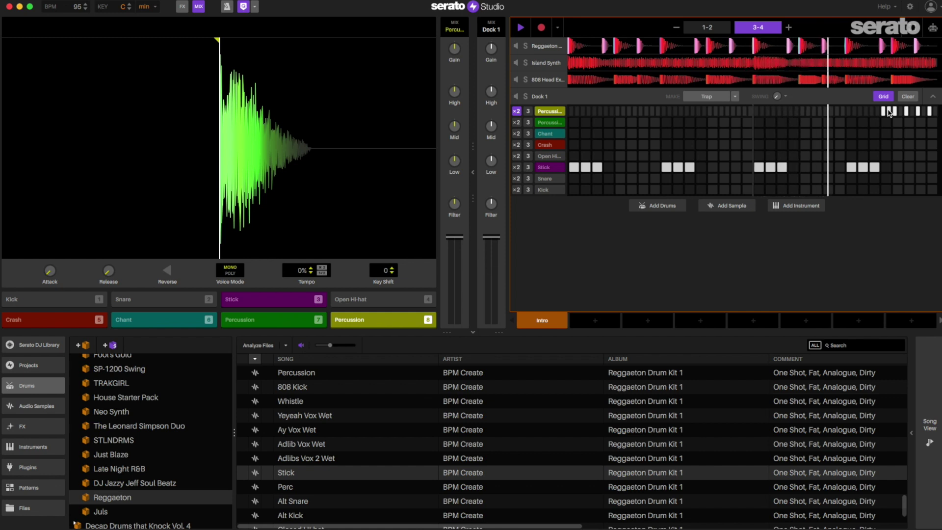
key("space")
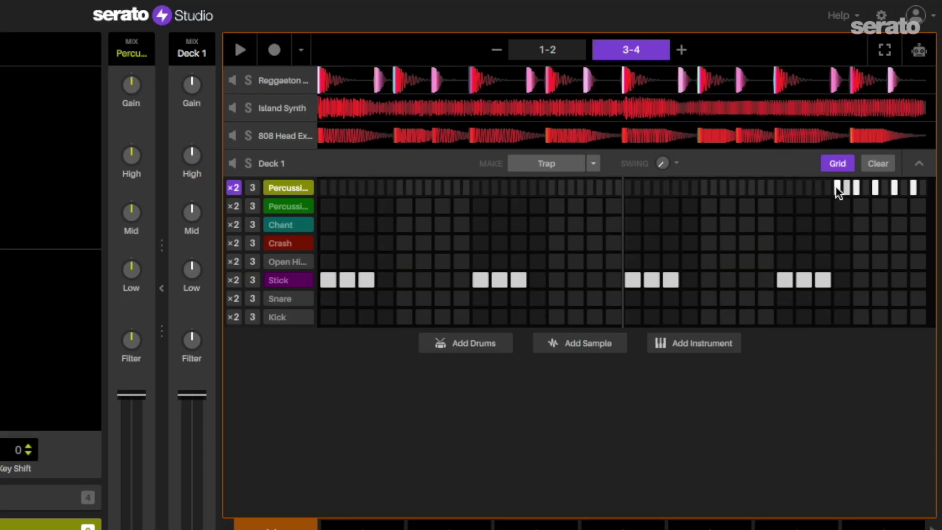
Lower the velocity of the first Percussion hit in the bar 4 fill and play the beat back.
mouse_move(836, 186)
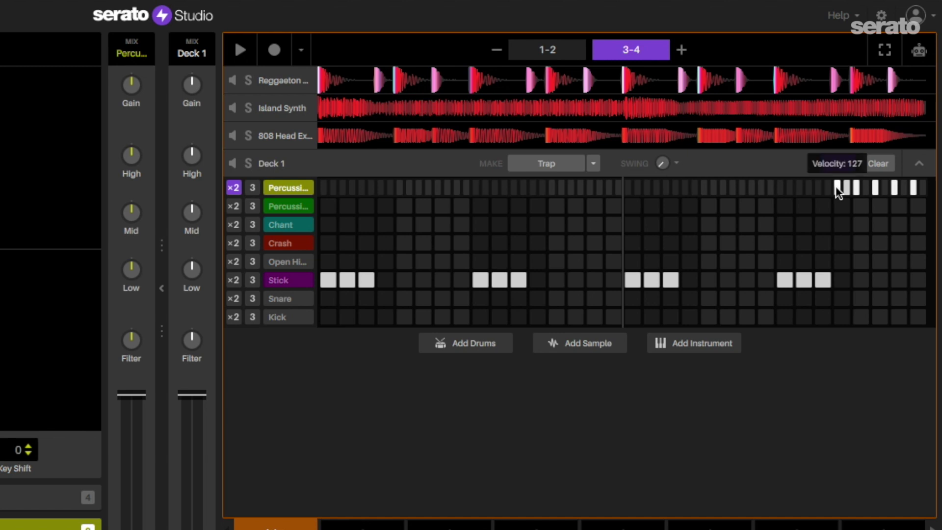
left_click_drag(835, 187, 835, 201)
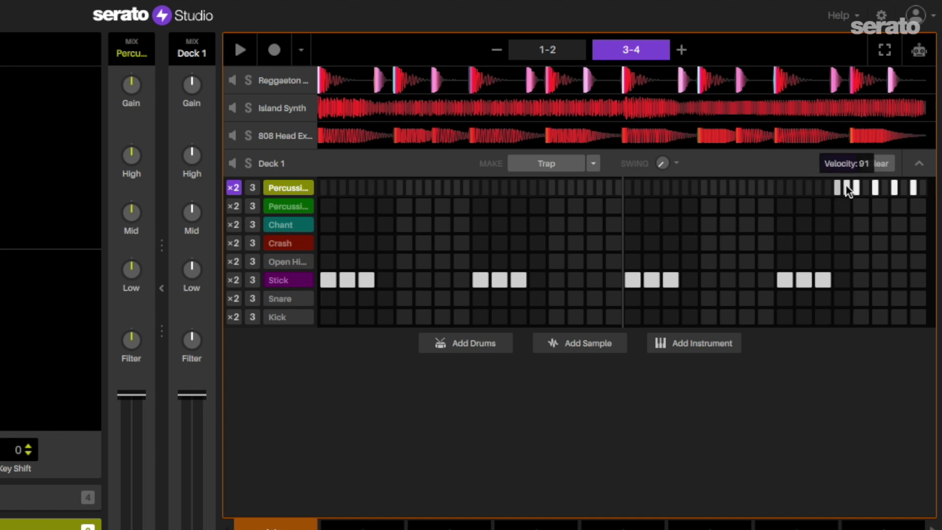
key("space")
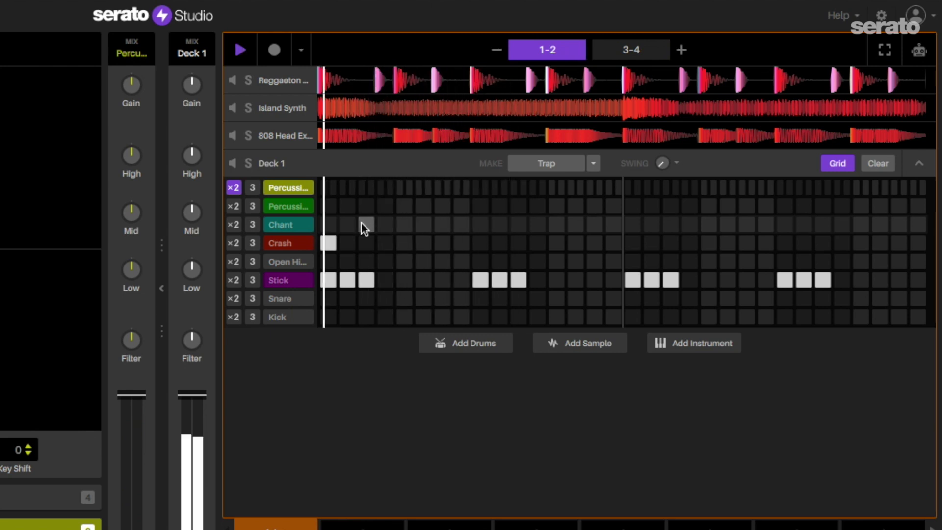
Program Chant hits on steps 3, 7, 11 and 15 of bars 1 and 2, checking them against playback.
key("space")
left_click(442, 224)
key("space")
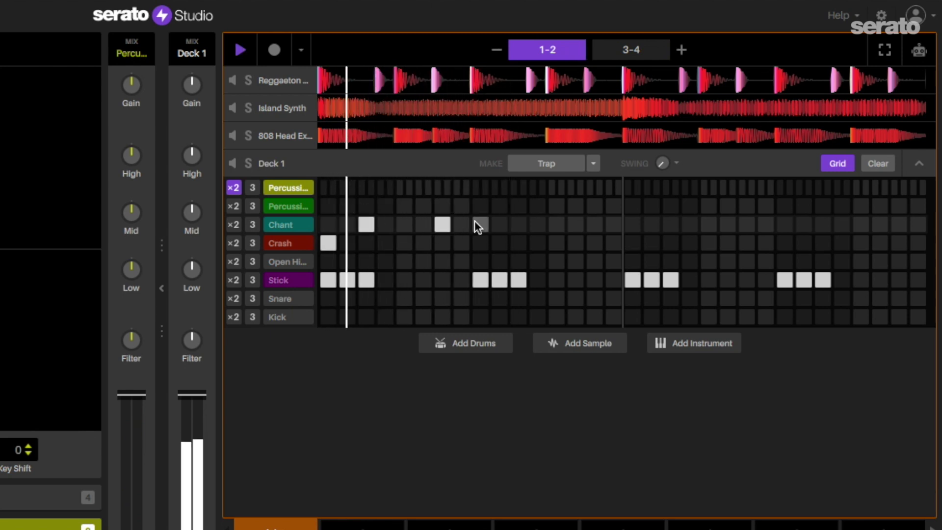
key("space")
left_click(515, 226)
key("space")
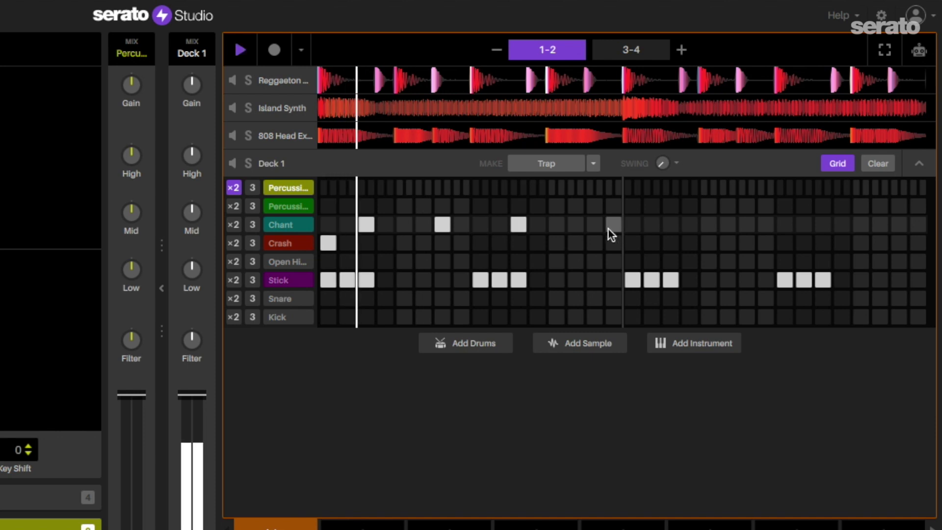
left_click(594, 224)
left_click(672, 225)
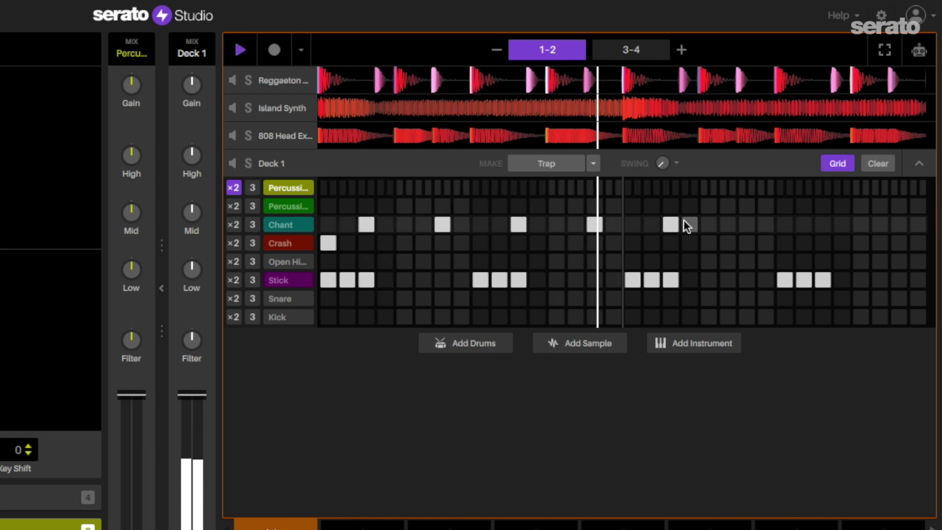
left_click(748, 225)
left_click(823, 225)
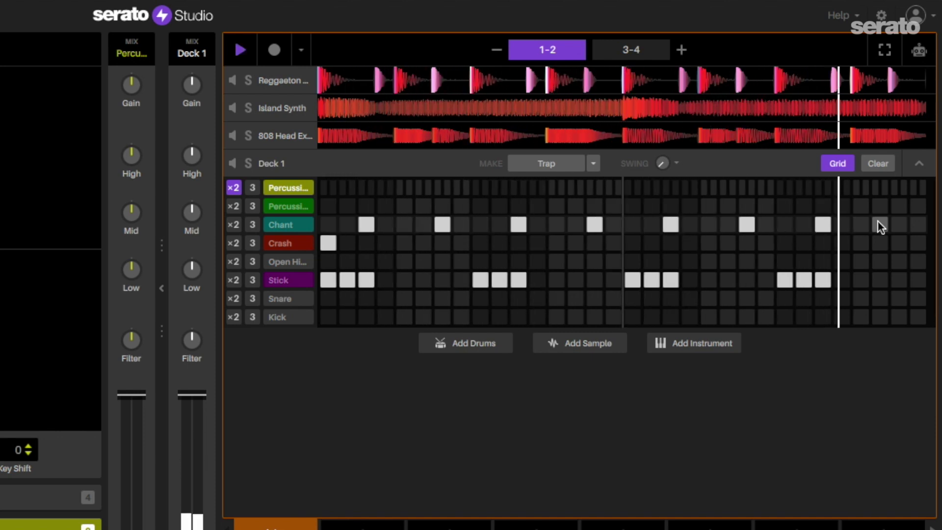
left_click(898, 225)
key("space")
Repeat the every-fourth-step Chant pattern across bars 3 and 4 and play the beat back.
left_click(631, 50)
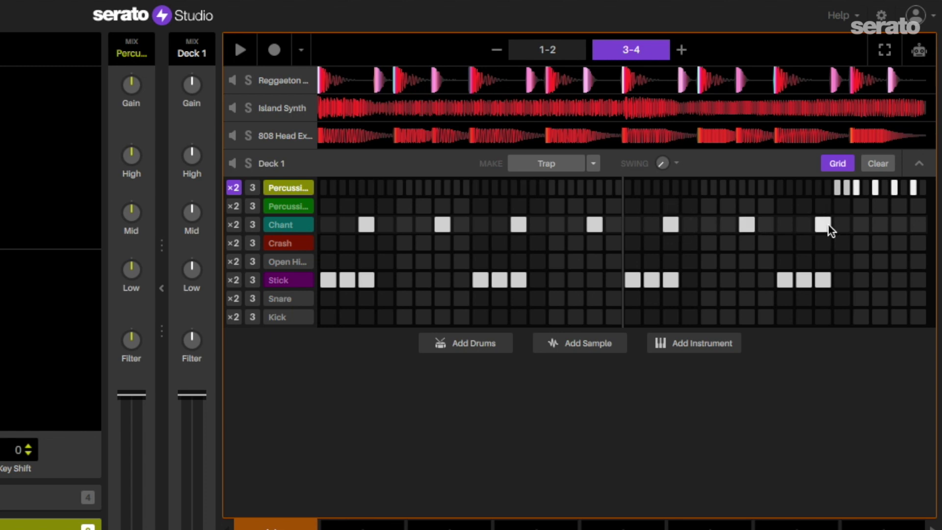
key("space")
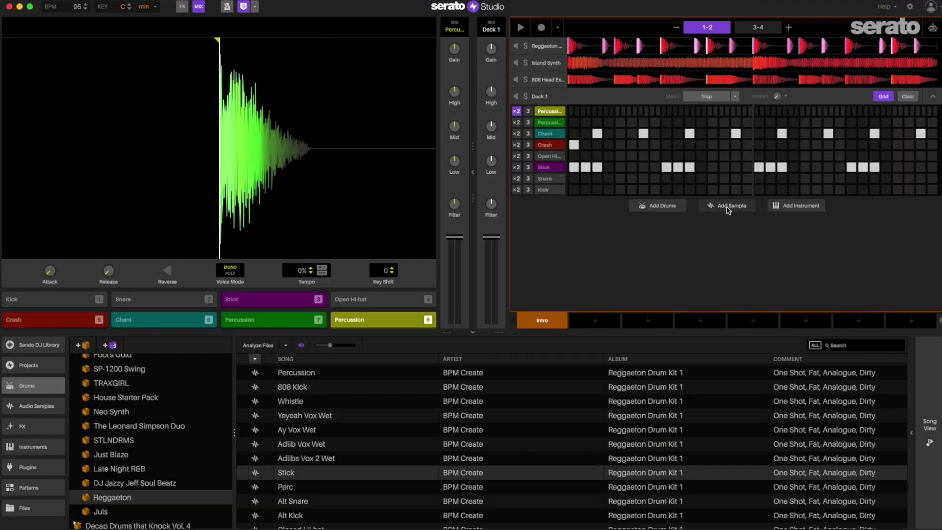
Add a new sample deck and open the Reggaeton pack within All Serato Packs in the audio samples library.
left_click(728, 207)
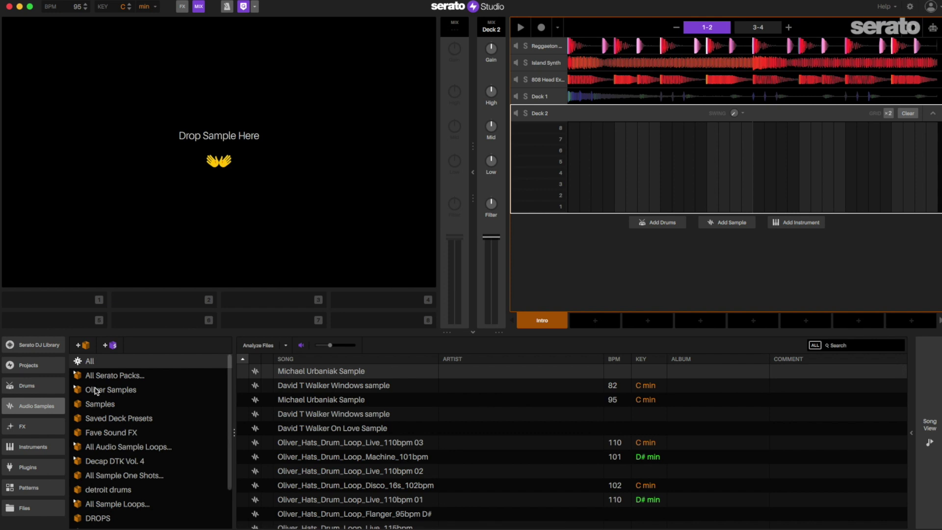
left_click(78, 376)
scroll(123, 466, "down", 3)
scroll(128, 473, "down", 2)
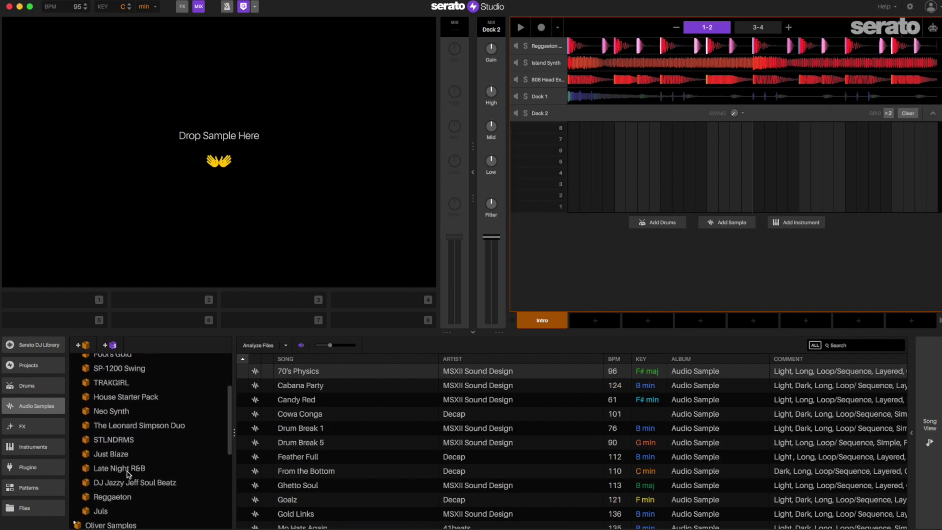
left_click(117, 492)
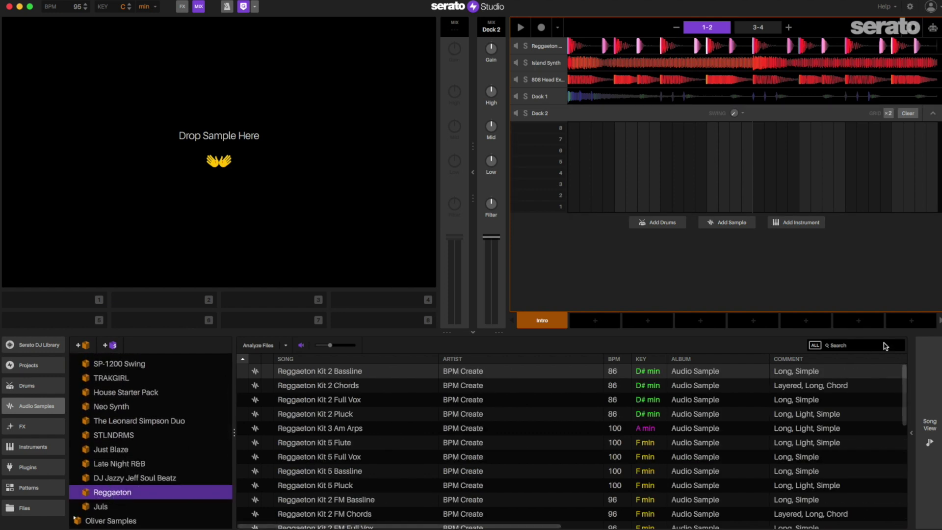
Search the Reggaeton audio samples for "vox".
left_click(845, 345)
type("vo")
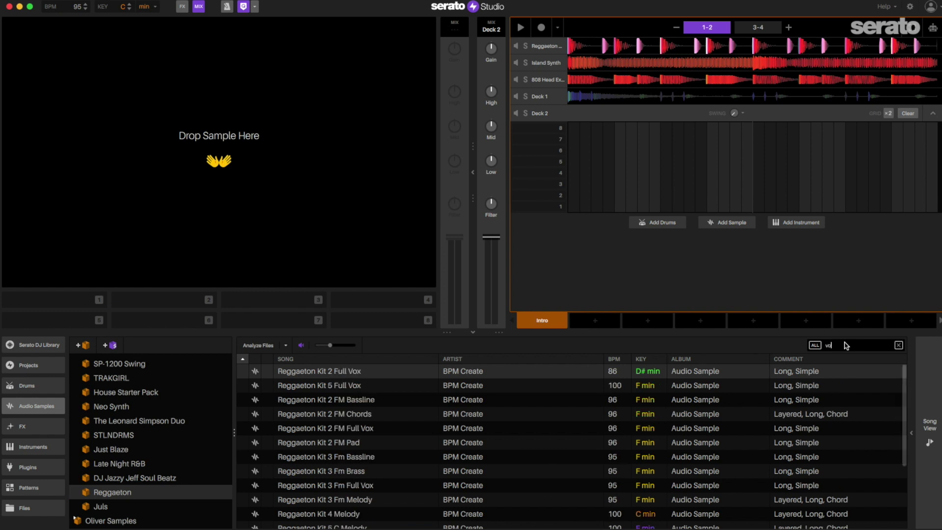
type("x")
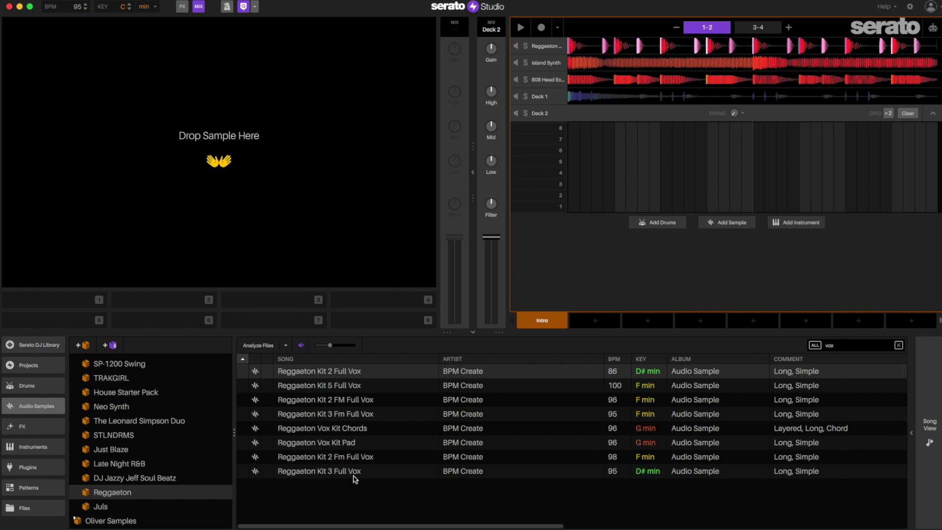
Search the Reggaeton drum samples for "vox" and audition Vox FX Wet Shot and Vox FX Wet.
left_click(33, 386)
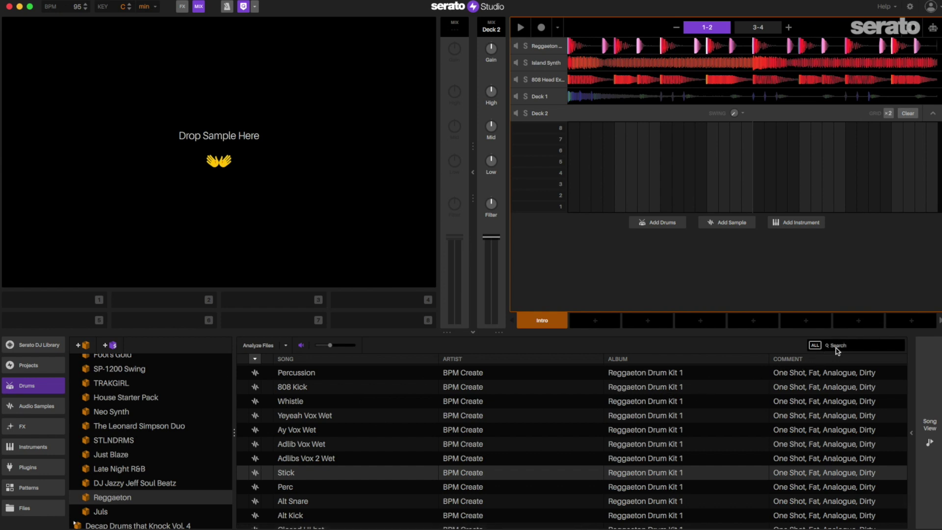
type("vox")
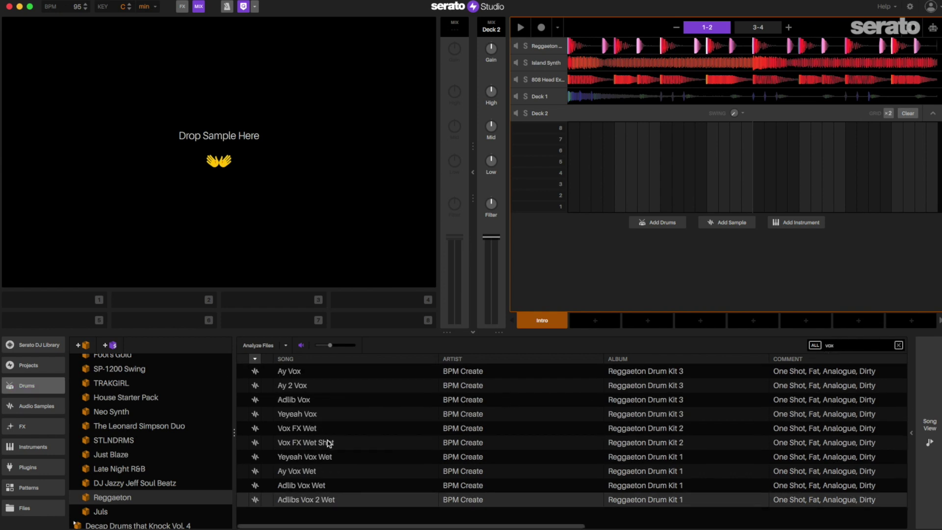
left_click(322, 443)
left_click(307, 430)
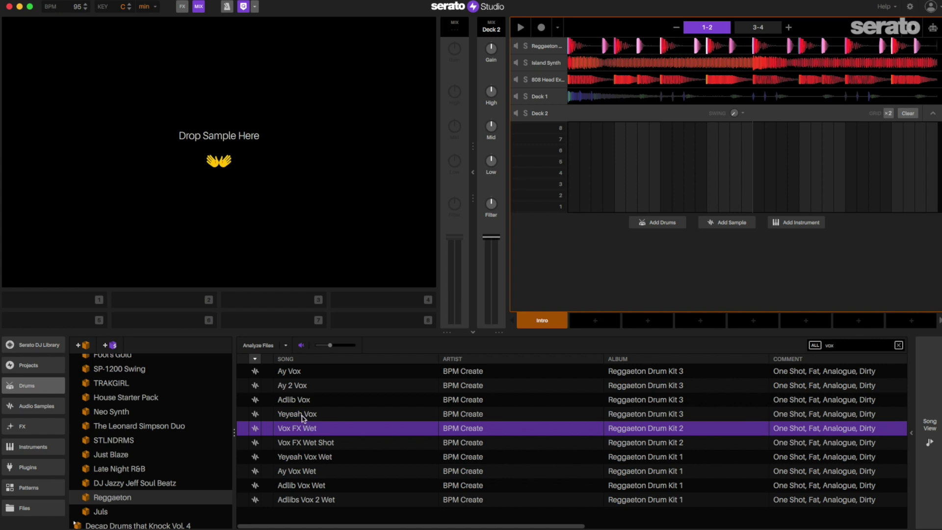
Audition the Yeyeah Vox and Adlib Vox one-shots in the Reggaeton drum samples.
left_click(301, 414)
left_click(300, 401)
left_click(303, 416)
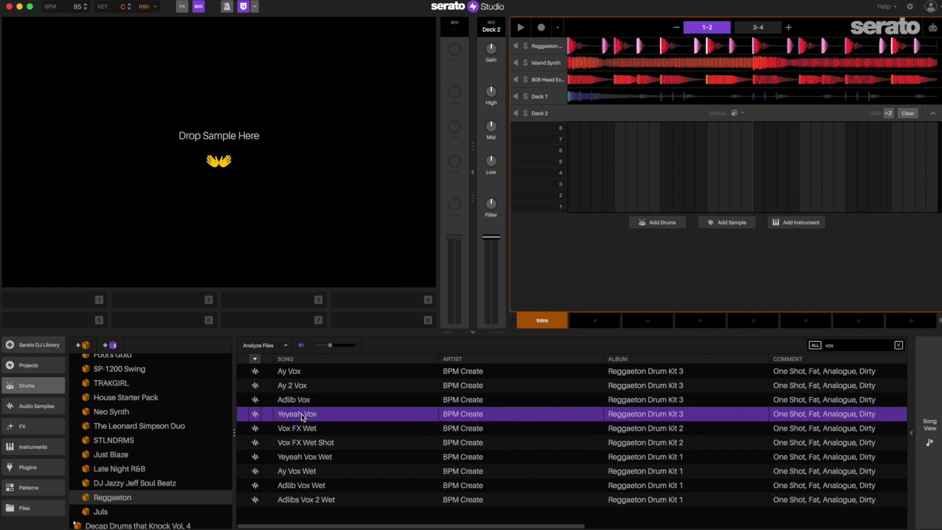
Load Vox FX Wet onto the empty Deck 2 and switch its first cue to keyboard mode for chromatic playing.
left_click(304, 430)
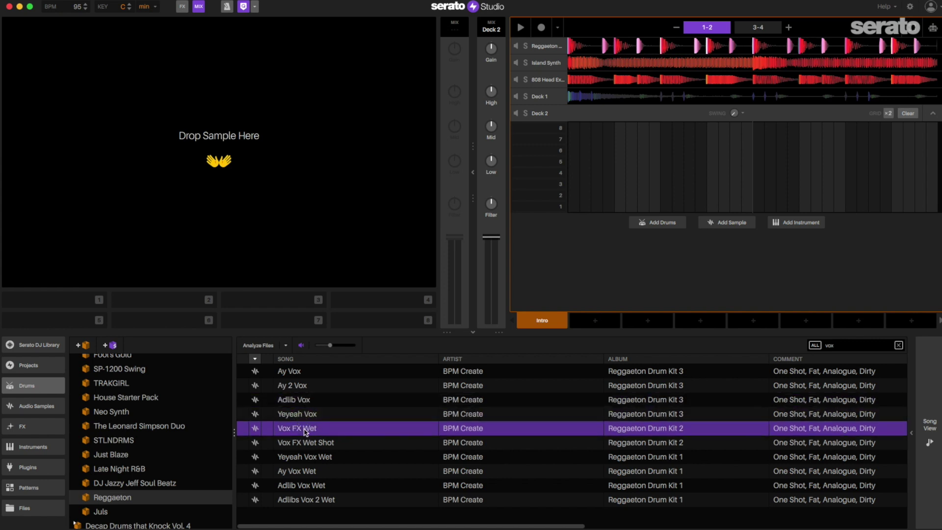
left_click_drag(301, 430, 216, 199)
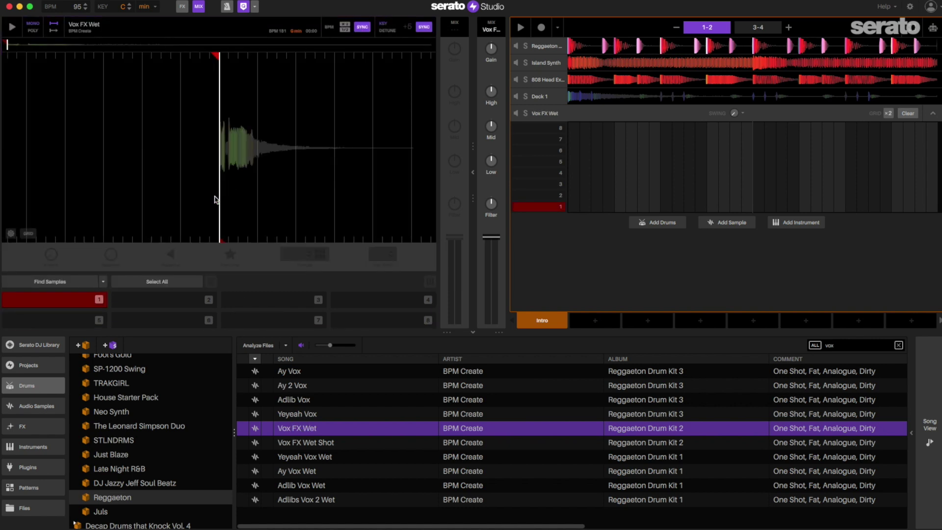
left_click(67, 303)
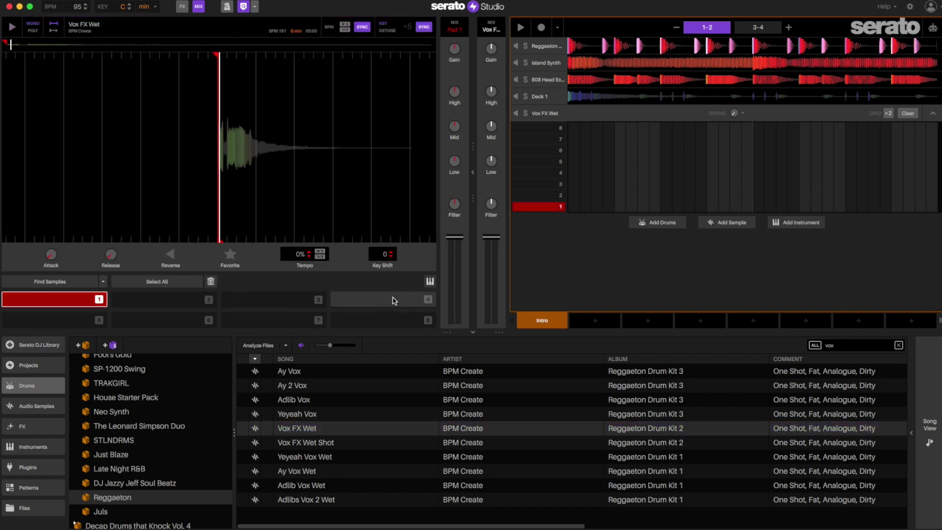
left_click(429, 282)
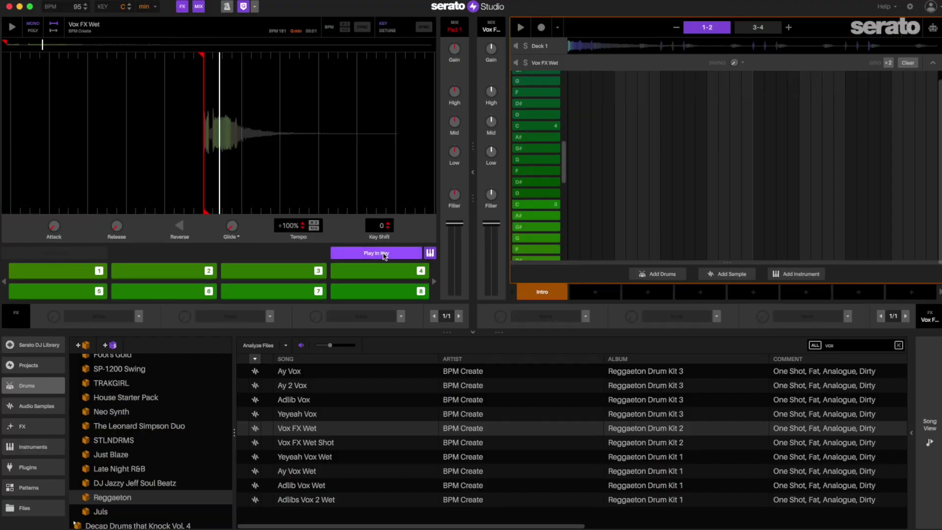
Apply the Light Tail Reverb effect to the Vox FX Wet deck.
left_click(586, 316)
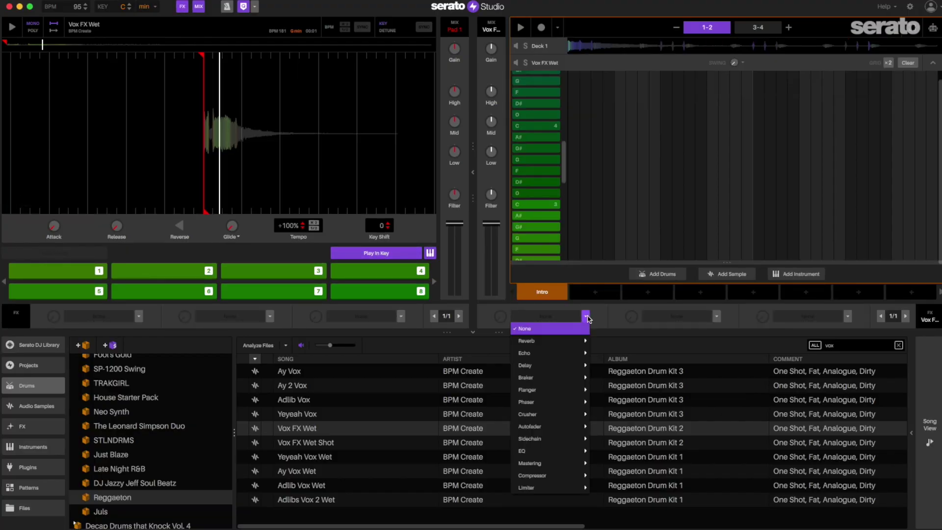
mouse_move(584, 346)
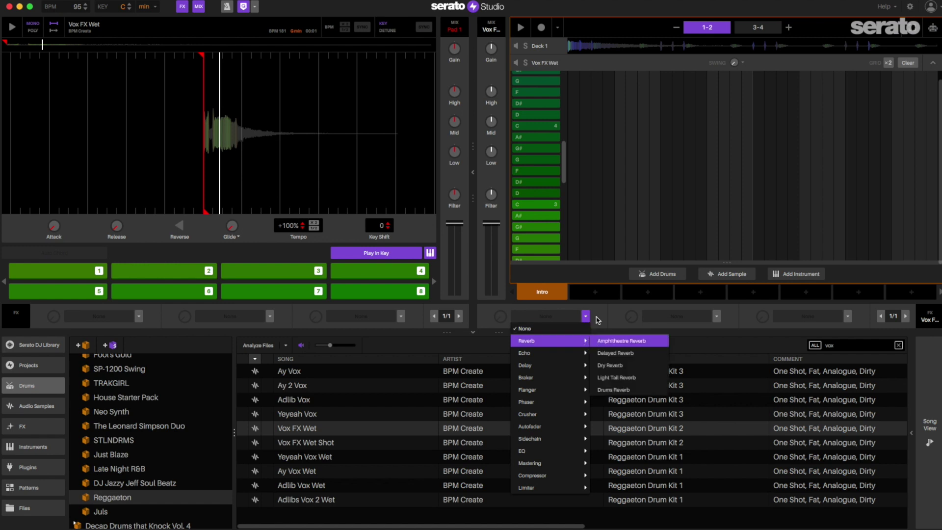
left_click(614, 377)
Record a rising C3, D#3, F3 vocal melody in each of bars 1 and 2, and select all its notes.
key("space")
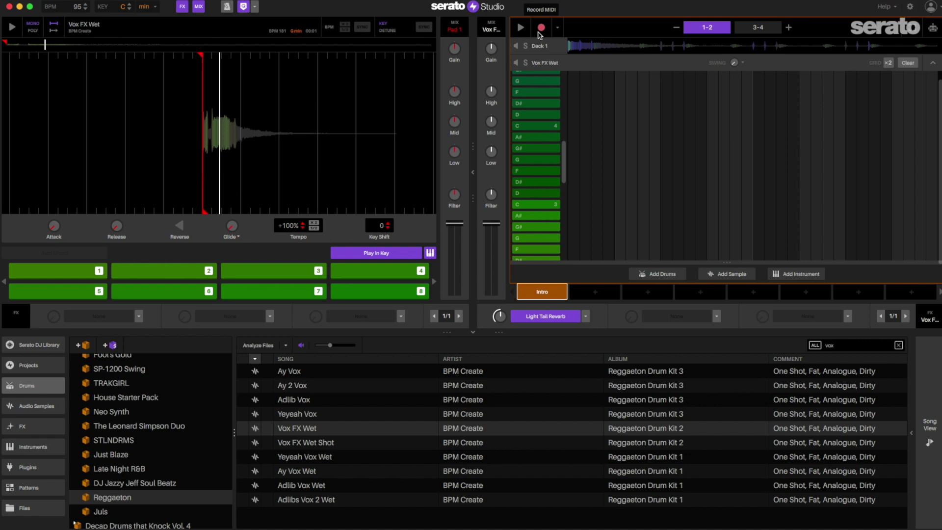
left_click(540, 31)
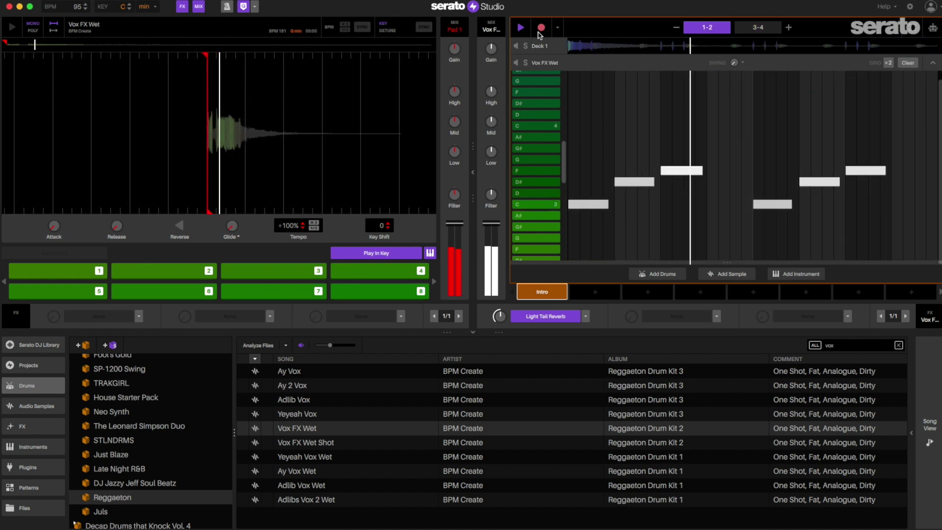
left_click(539, 32)
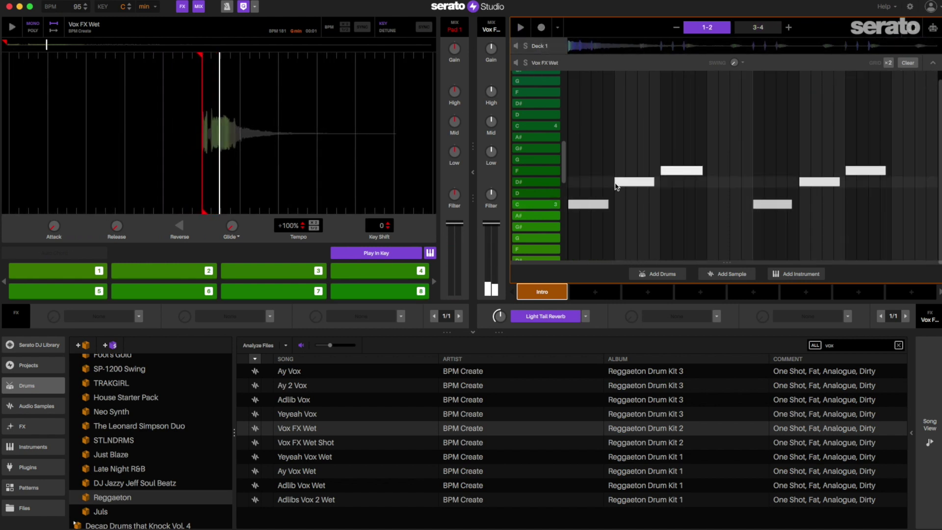
key("super+a")
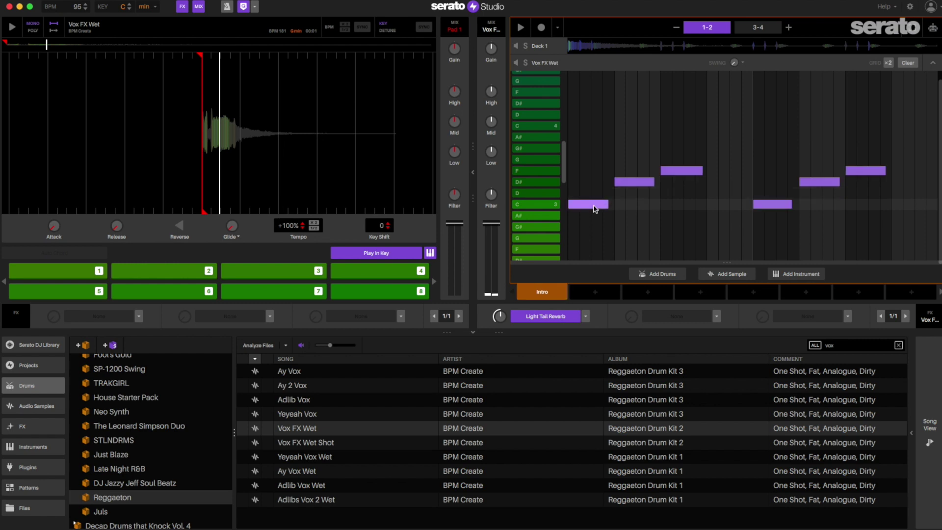
right_click(594, 208)
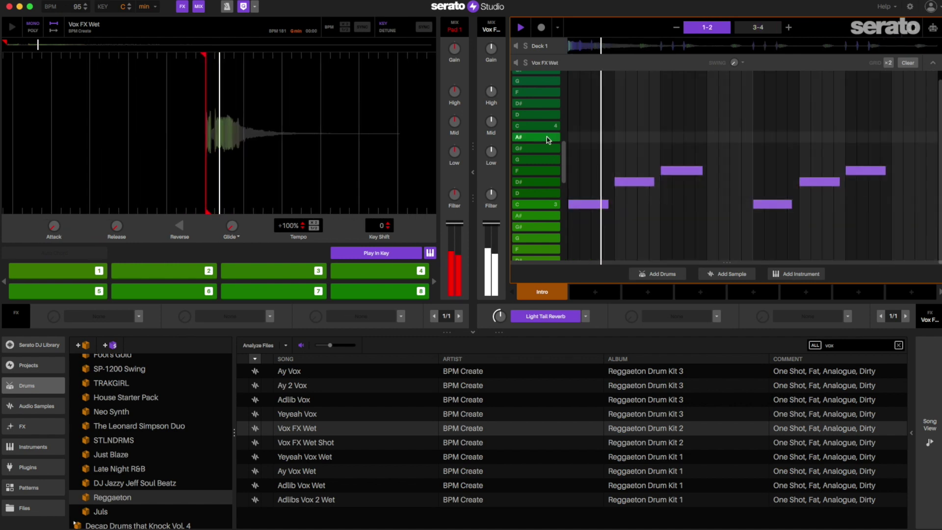
Add a double-speed Percussion roll at the end of bar 4 on Deck 1 and reopen the Vox FX Wet deck.
left_click(535, 49)
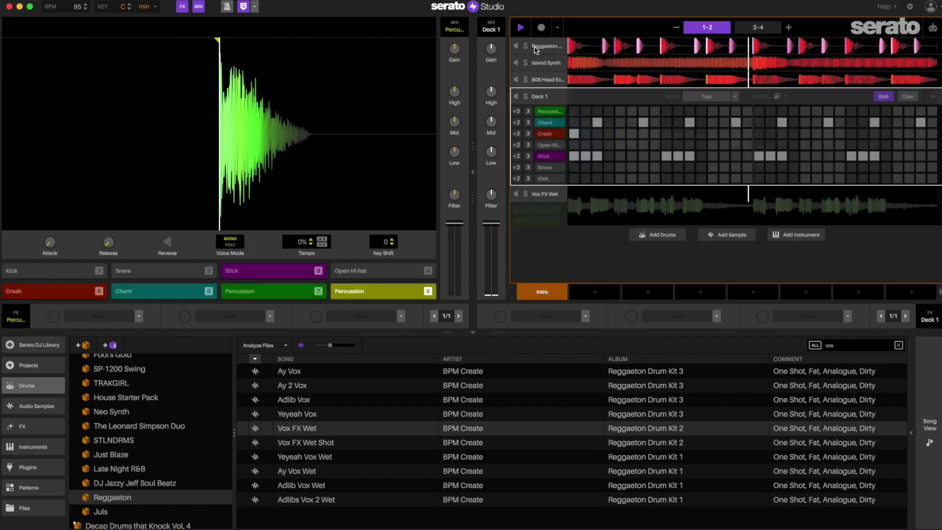
left_click(367, 294)
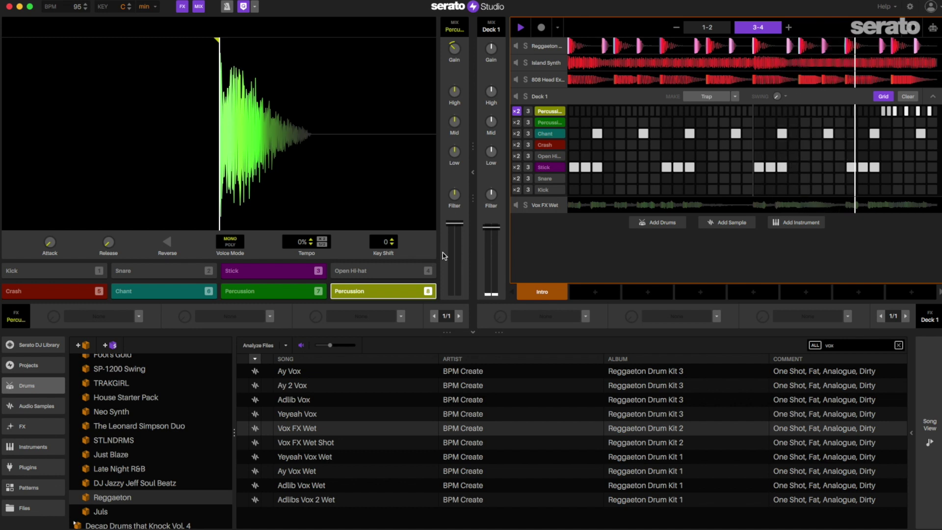
left_click(551, 207)
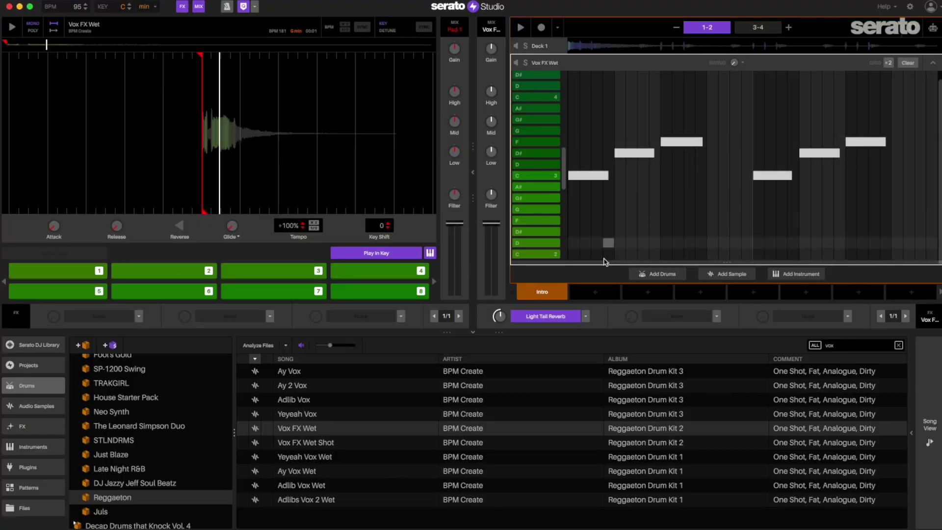
Copy the Intro scene into three new scenes, Scene 2, Scene 3 and Scene 4.
left_click(595, 293)
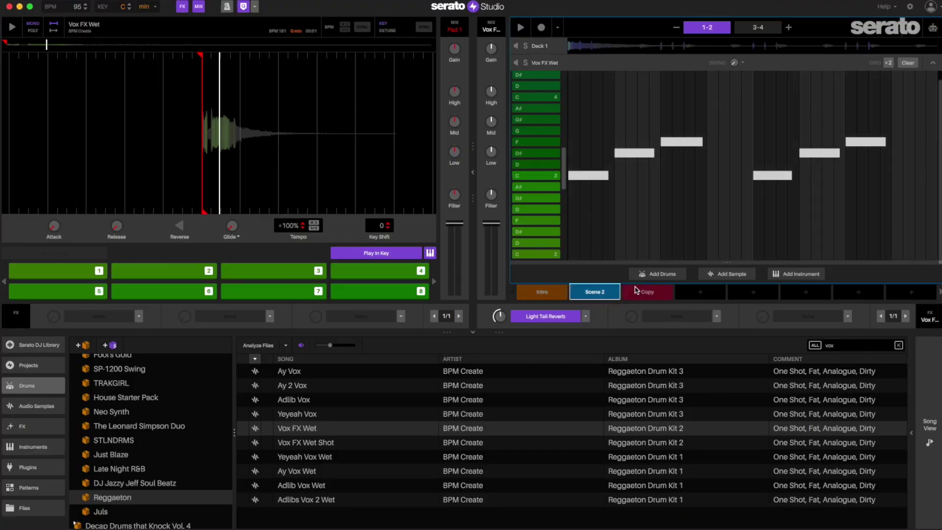
left_click(647, 292)
left_click(699, 293)
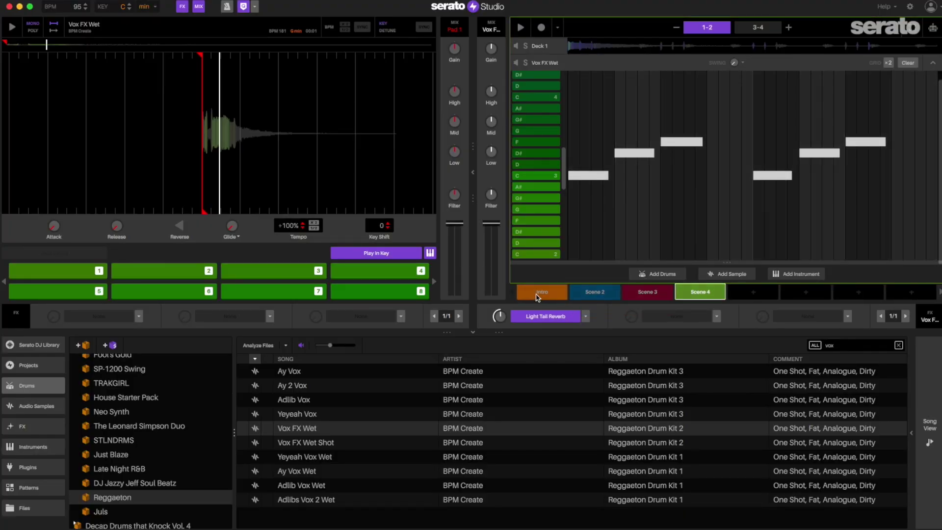
Clear the Vox FX Wet, Deck 1 and 808 Head Explosion Bass patterns in the Intro scene.
left_click(538, 294)
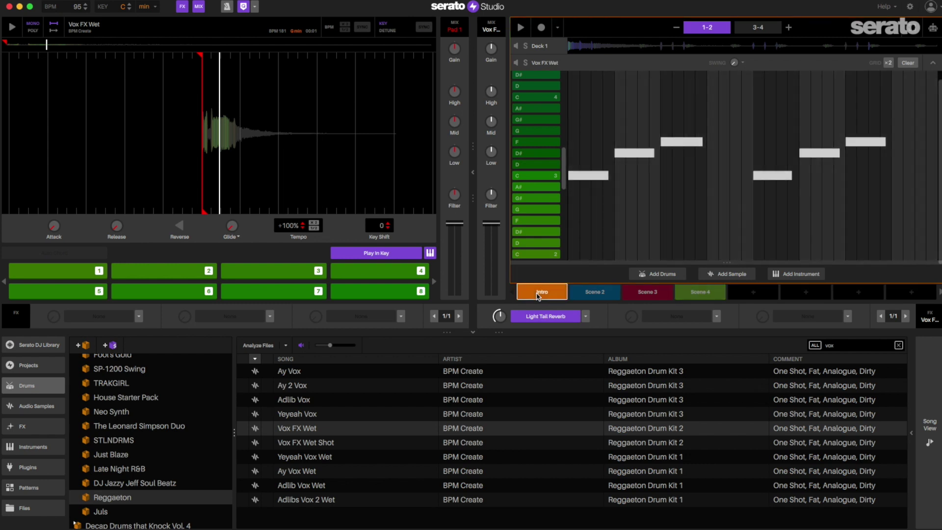
left_click(908, 64)
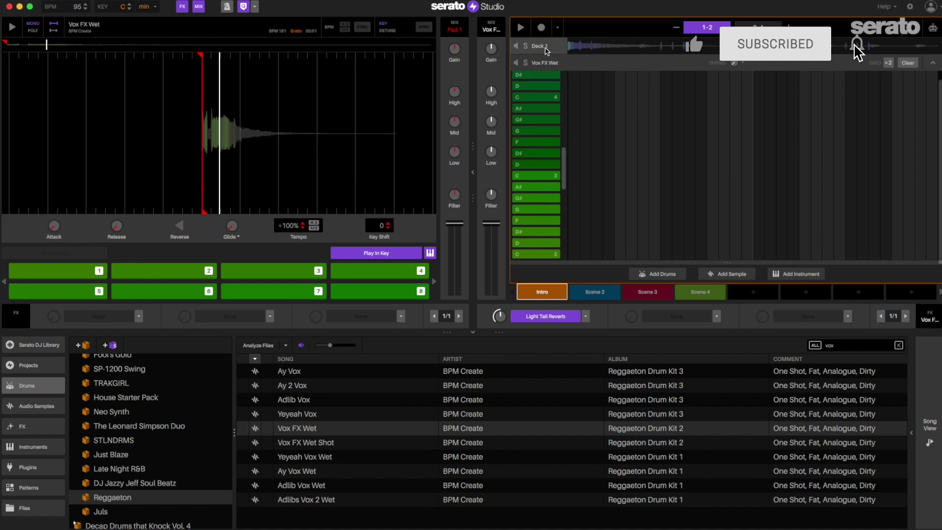
left_click(546, 51)
left_click(908, 97)
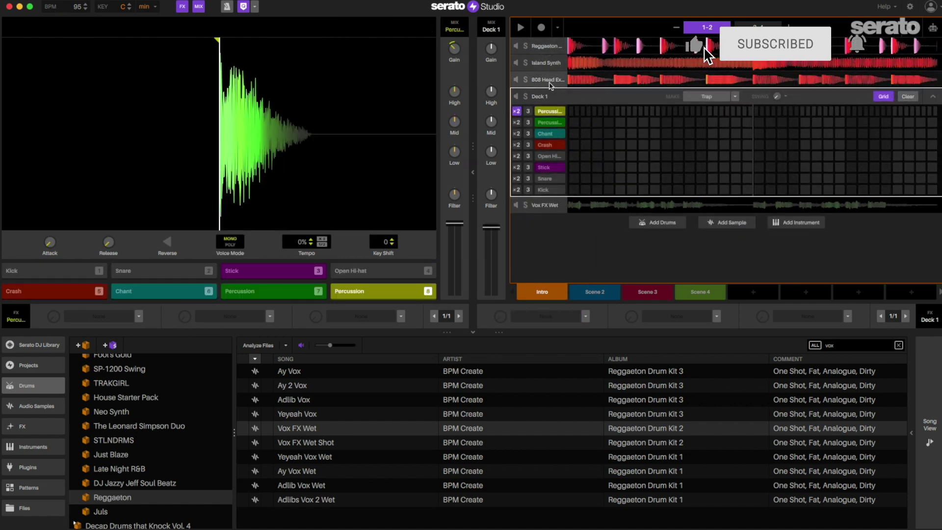
left_click(549, 81)
left_click(910, 65)
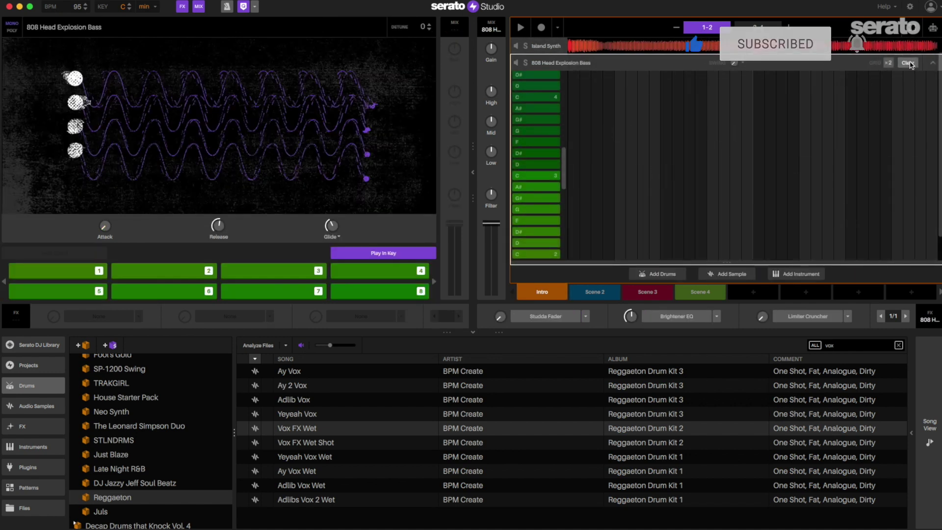
Add Alt Snare hits on the same steps as the Snare across bars 1 and 2 of Reggaeton Drum Kit 4.
scroll(557, 55, "up", 2)
left_click(556, 47)
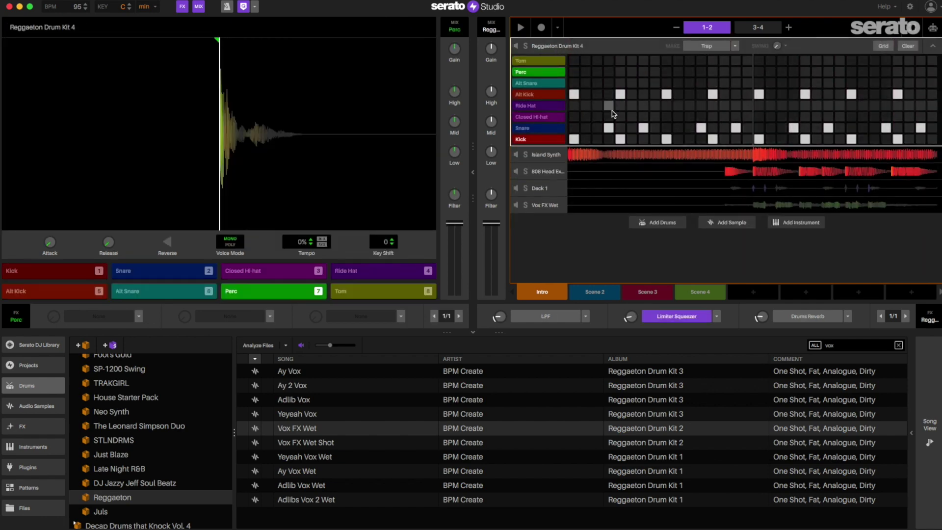
left_click(608, 84)
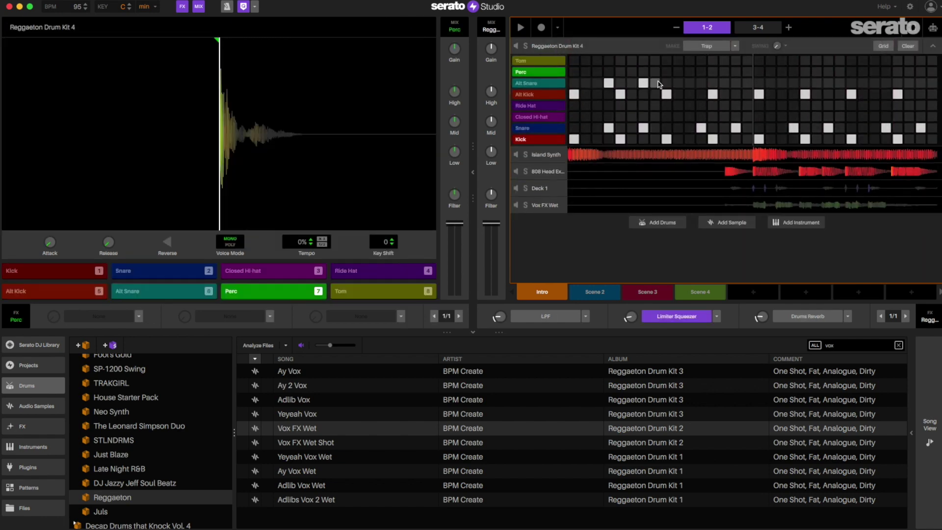
left_click(886, 83)
Clear the Kick and Alt Kick rows of Reggaeton Drum Kit 4 in the Intro scene.
right_click(542, 140)
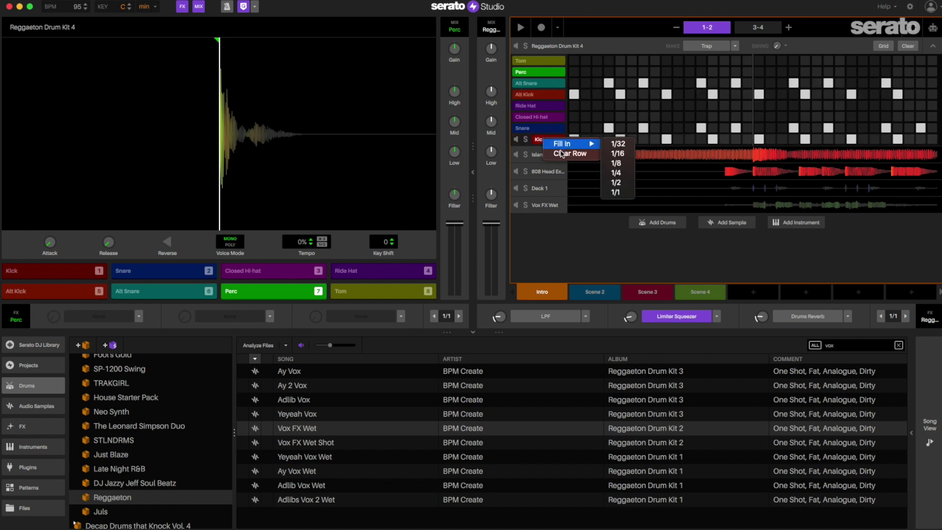
left_click(561, 154)
right_click(540, 97)
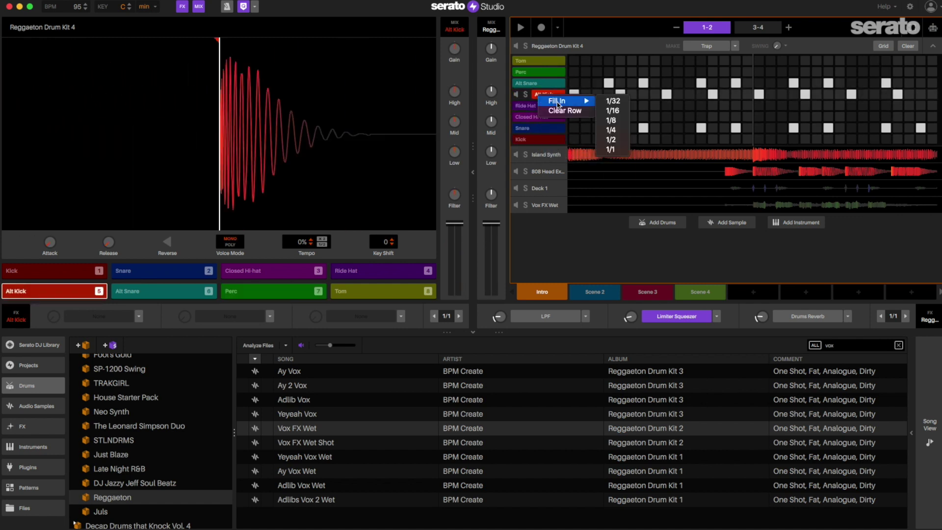
left_click(563, 111)
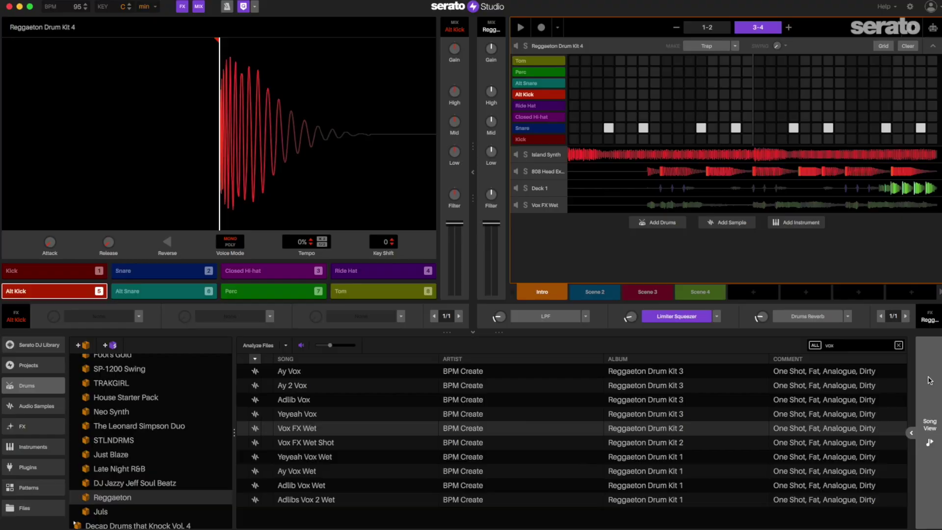
Place Scene 2 directly after the Intro in the song timeline and clear Scene 2's Vox FX Wet pattern.
left_click(926, 423)
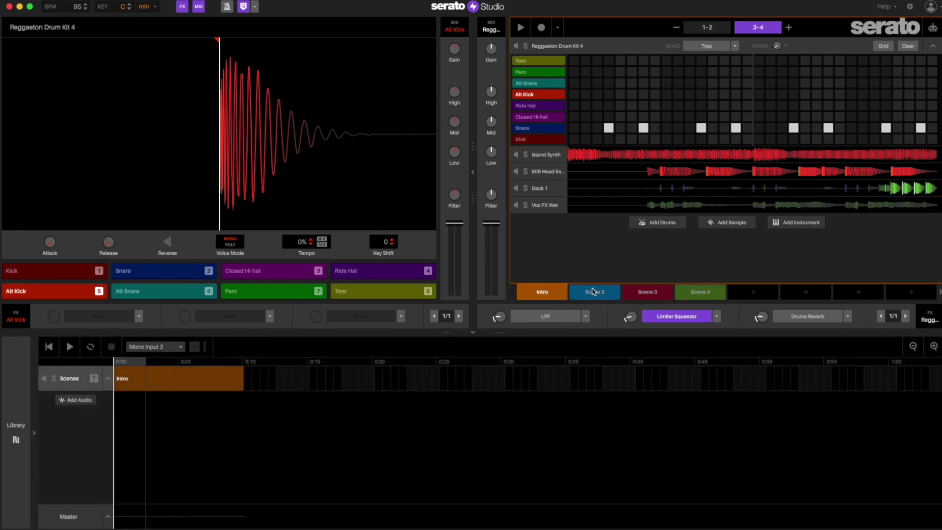
left_click_drag(592, 289, 267, 379)
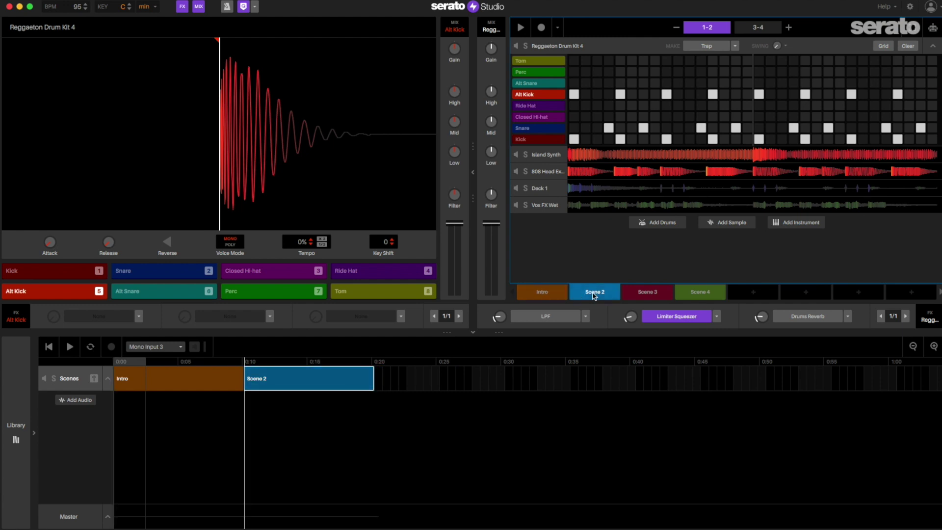
left_click(541, 206)
left_click(907, 63)
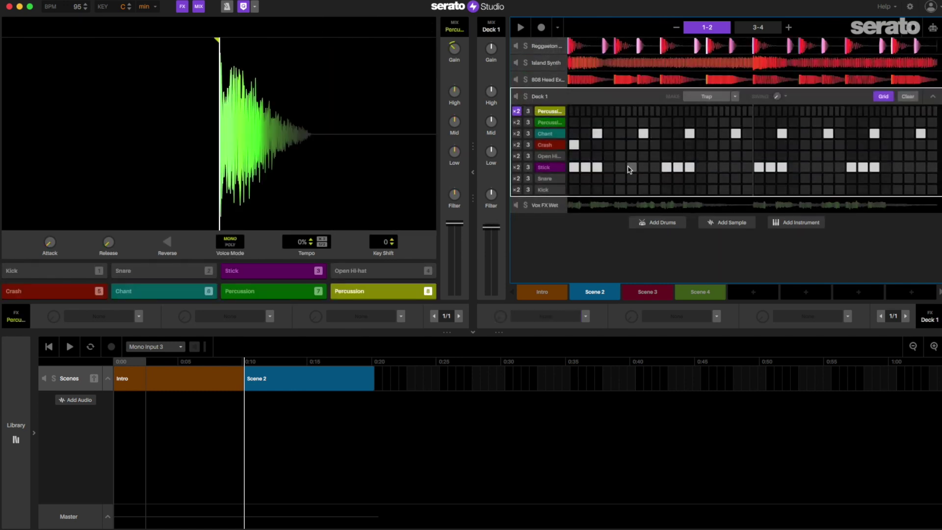
Play the arrangement from the Intro into Scene 2 with Deck 1's pattern collapsed.
left_click(176, 381)
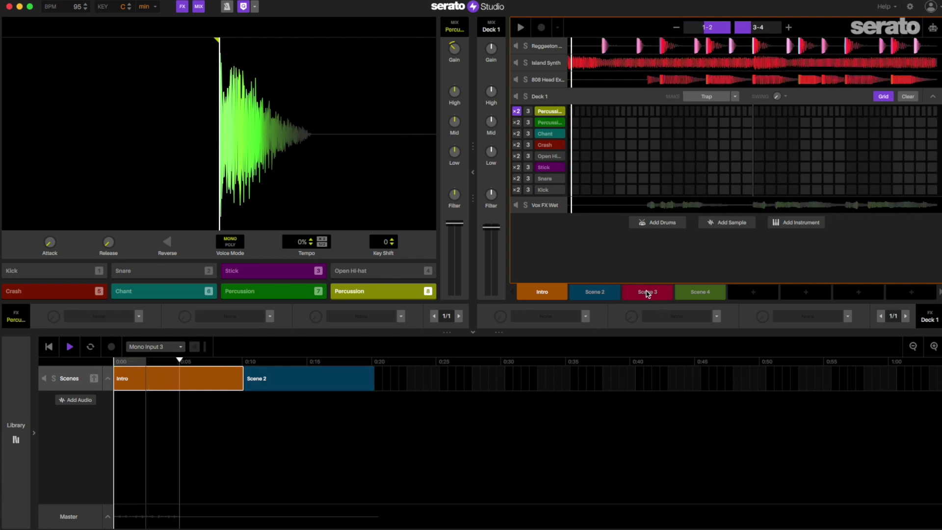
left_click(932, 97)
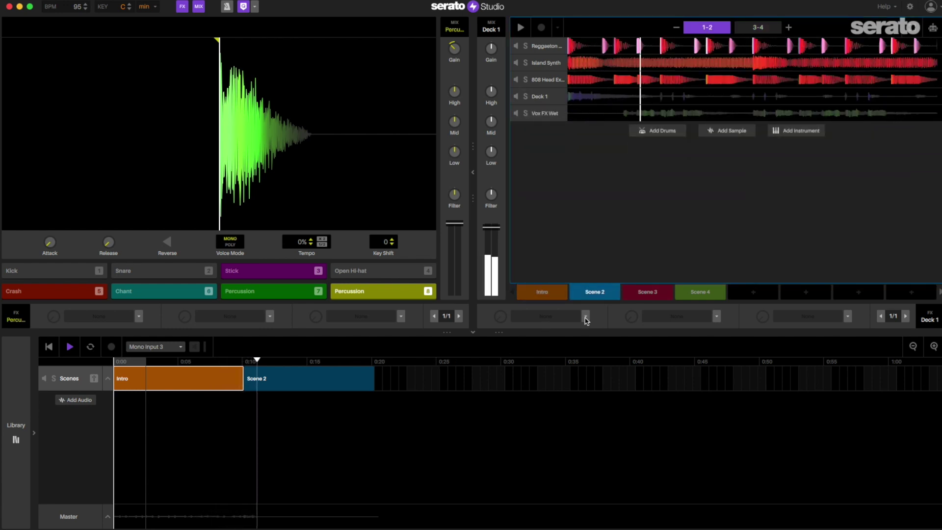
left_click(645, 296)
left_click(601, 295)
Clear the Stick and Chant rows of Deck 1 in Scene 2 and play the scene back.
left_click(551, 102)
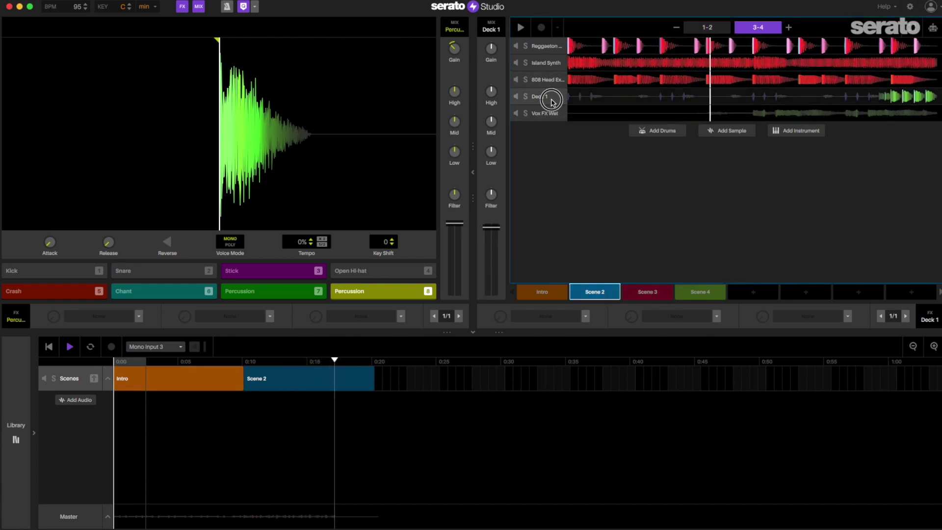
left_click(545, 167)
right_click(551, 170)
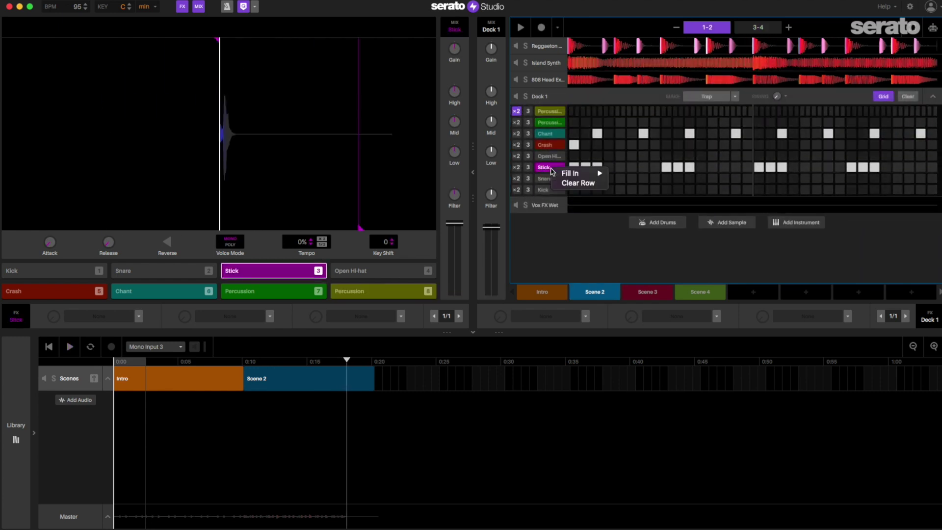
left_click(577, 183)
left_click(551, 133)
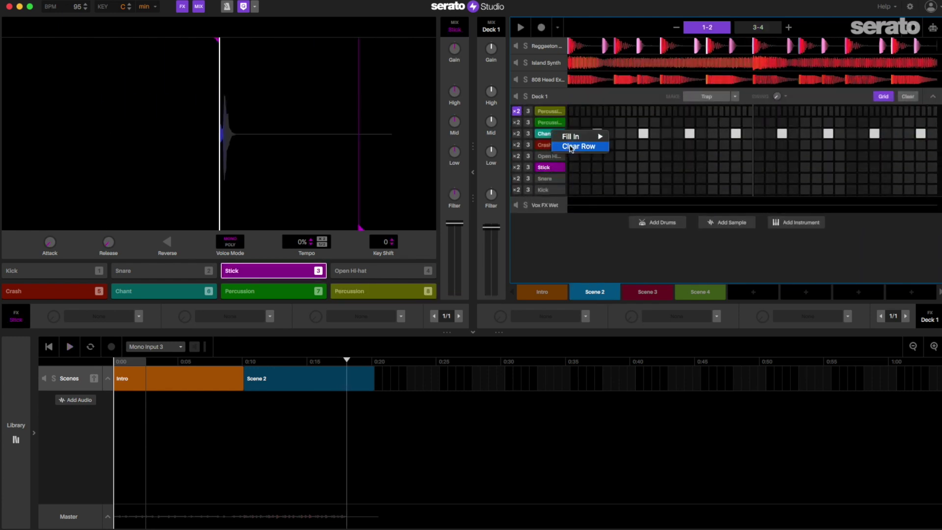
left_click(570, 148)
key("space")
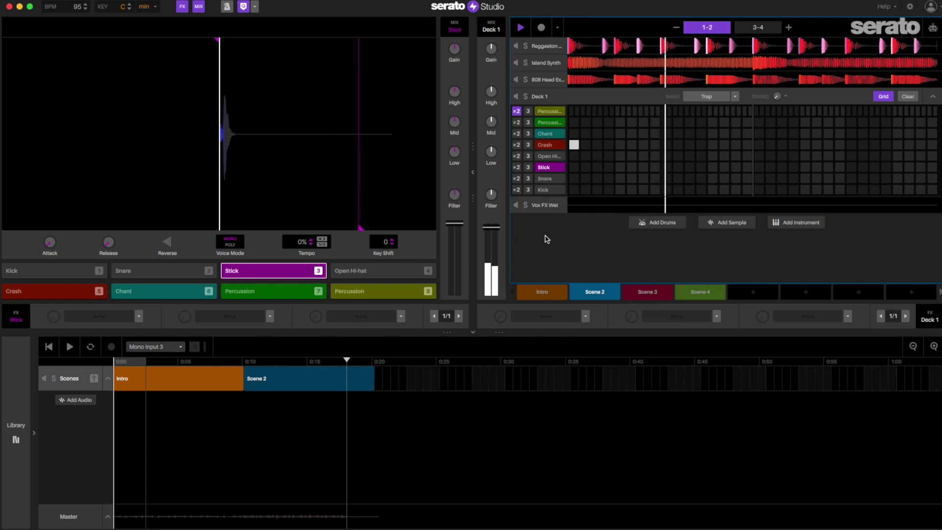
Place Scene 3 directly after Scene 2 in the song timeline and clear Scene 3's Vox FX Wet pattern.
left_click_drag(648, 293, 408, 382)
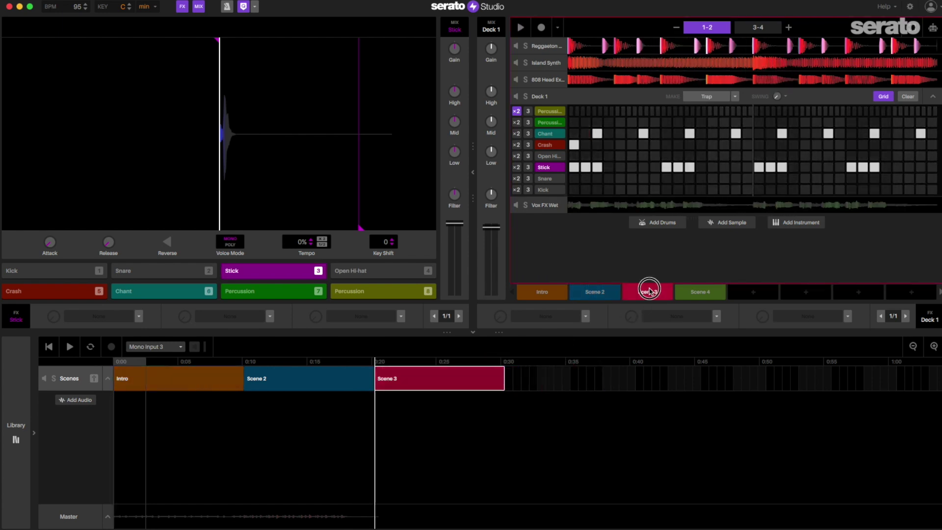
left_click(615, 204)
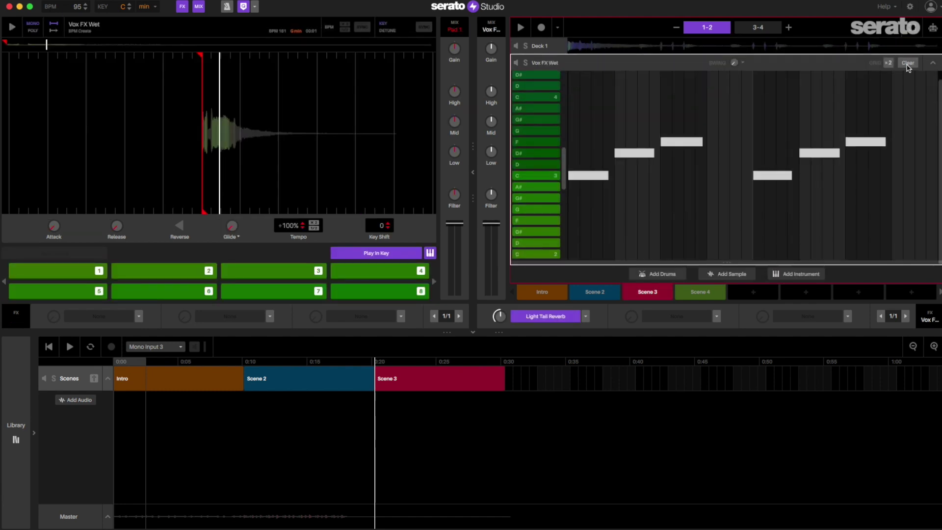
left_click(907, 64)
Place Scene 4 after Scene 3 in the timeline, rename it Chorus, and play the arrangement from the start.
left_click_drag(695, 295, 552, 383)
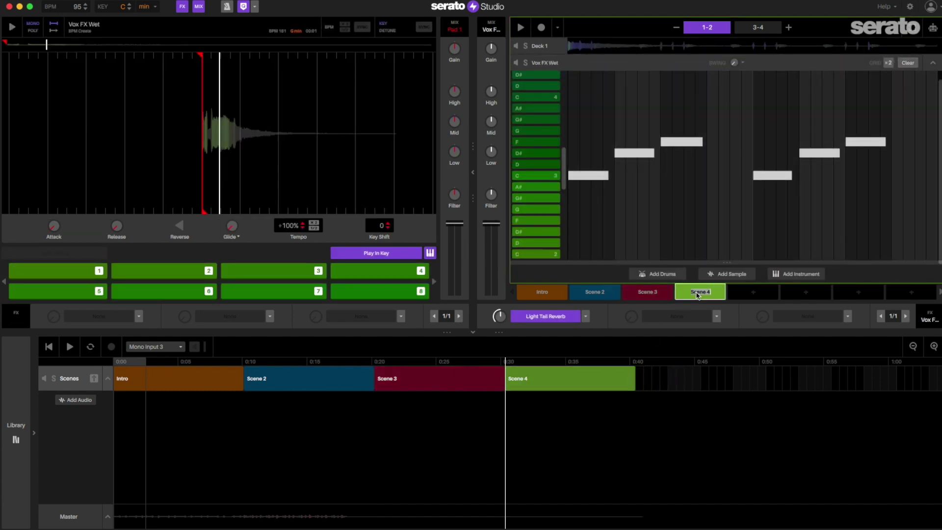
left_click(48, 347)
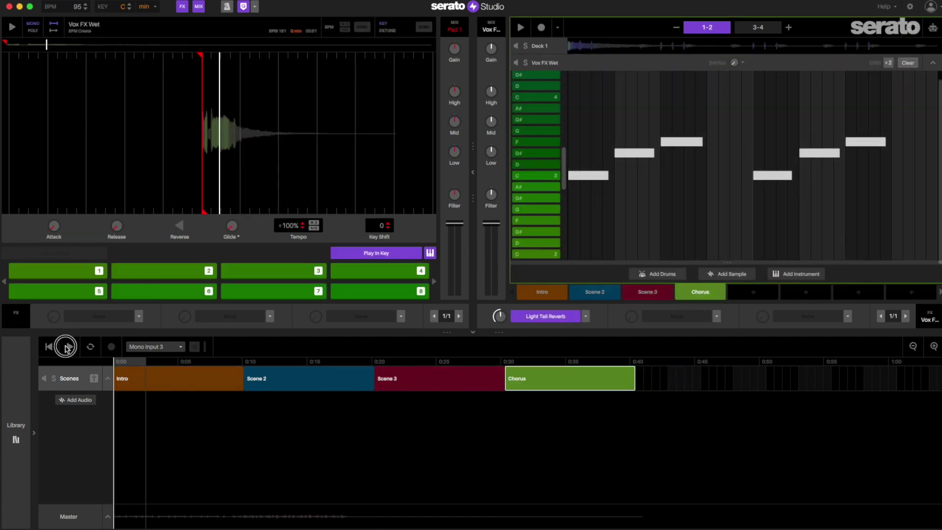
left_click(69, 346)
left_click(282, 382)
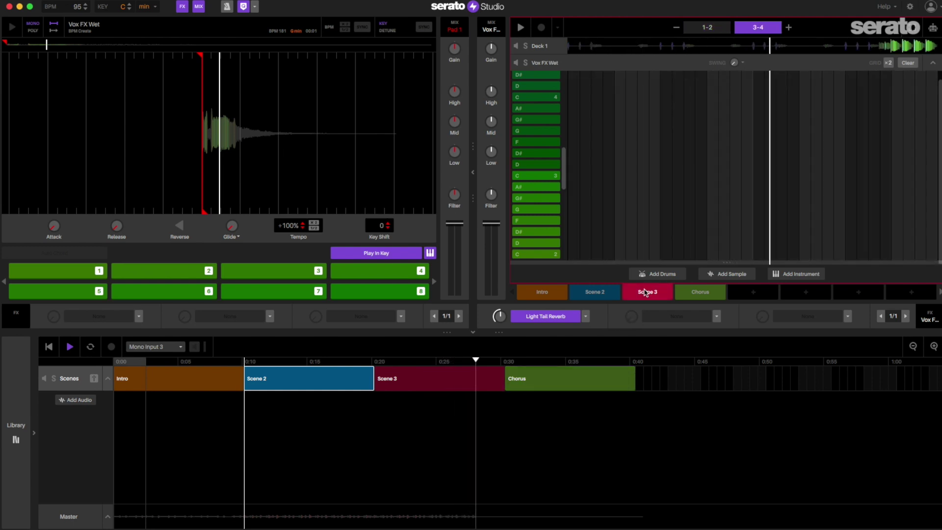
Duplicate Scene 3 as Scene 4 ahead of the Chorus in the scene bank and put it in the Chorus's place in the timeline.
left_click_drag(647, 291, 530, 385)
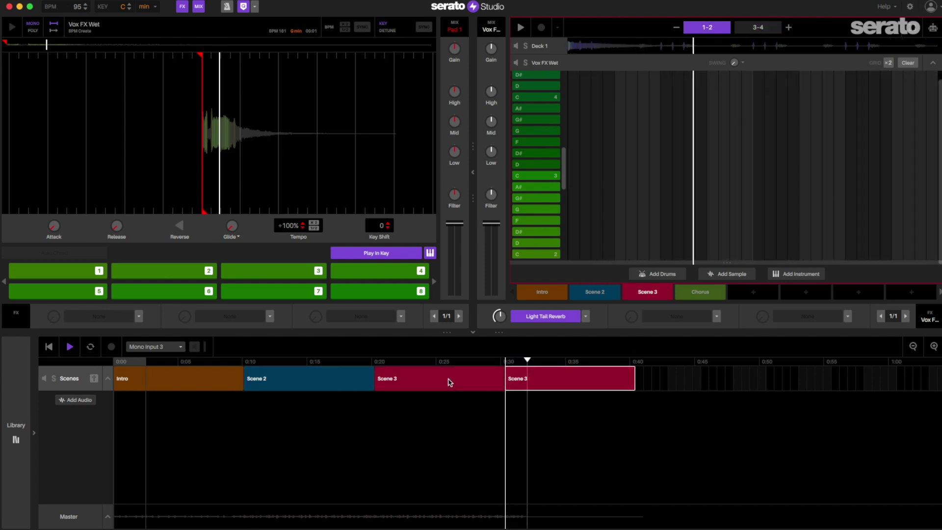
left_click_drag(704, 290, 752, 290)
left_click_drag(652, 291, 534, 386)
left_click(661, 293)
left_click(692, 292)
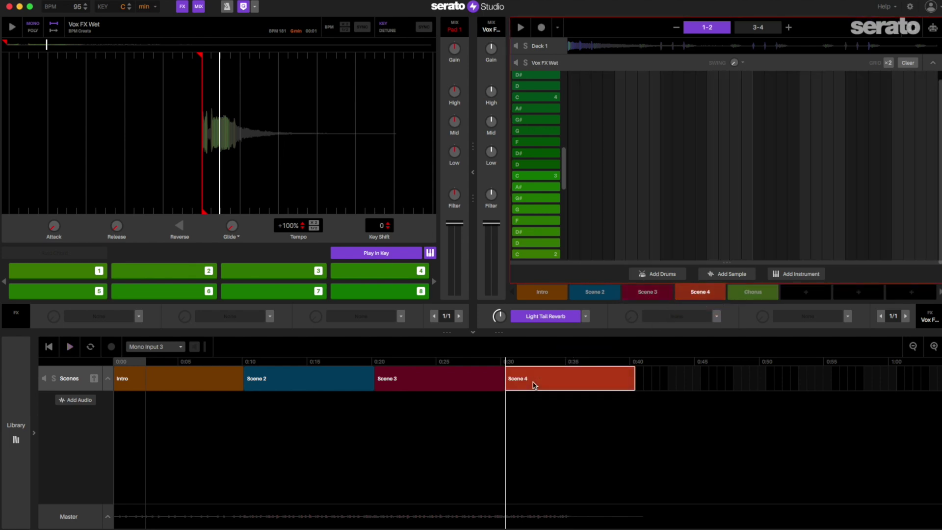
In Scene 4's Reggaeton Drum Kit 4, remove the bar 4 snare hits, add a kick at the end of bar 4, and play the scene.
left_click(932, 62)
left_click(546, 47)
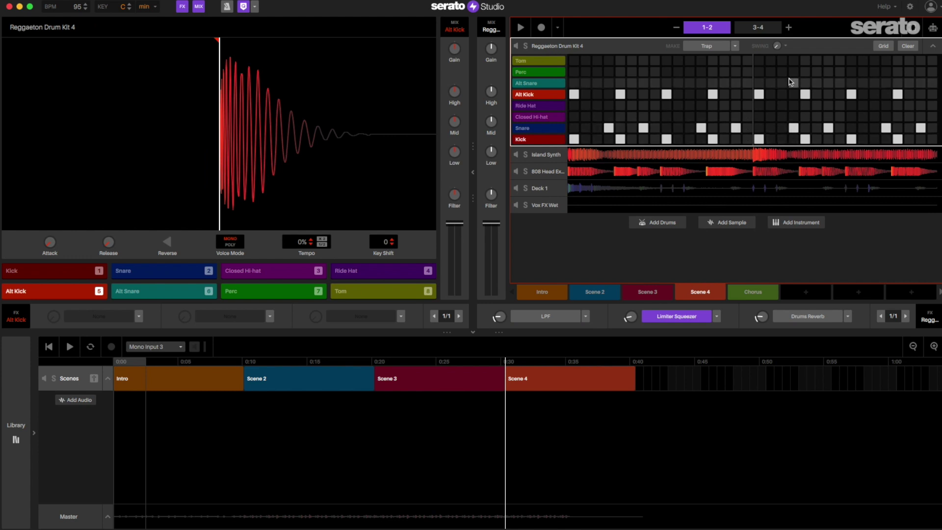
left_click(758, 28)
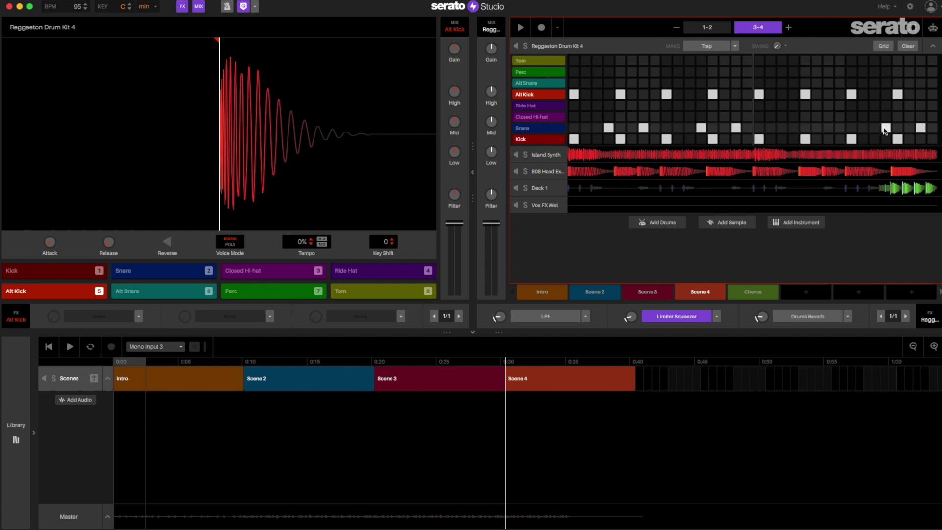
left_click(920, 128)
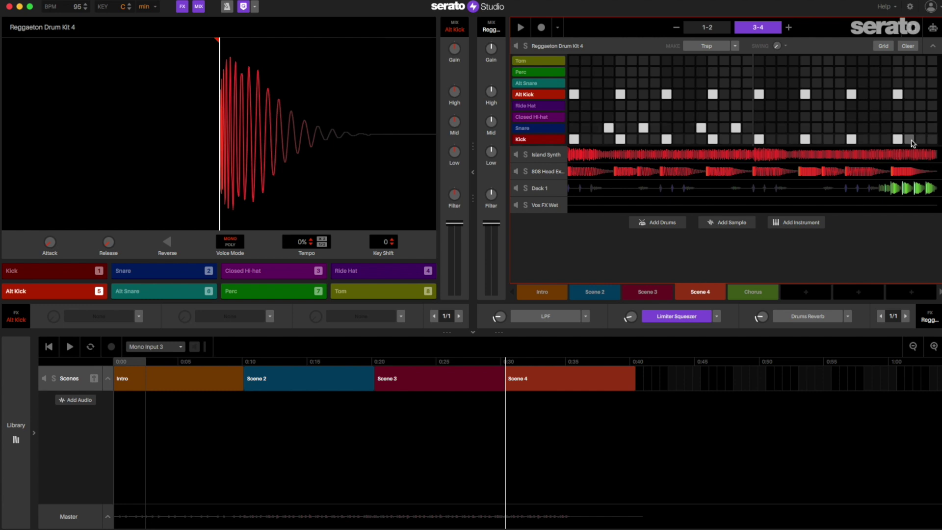
left_click(932, 140)
key("space")
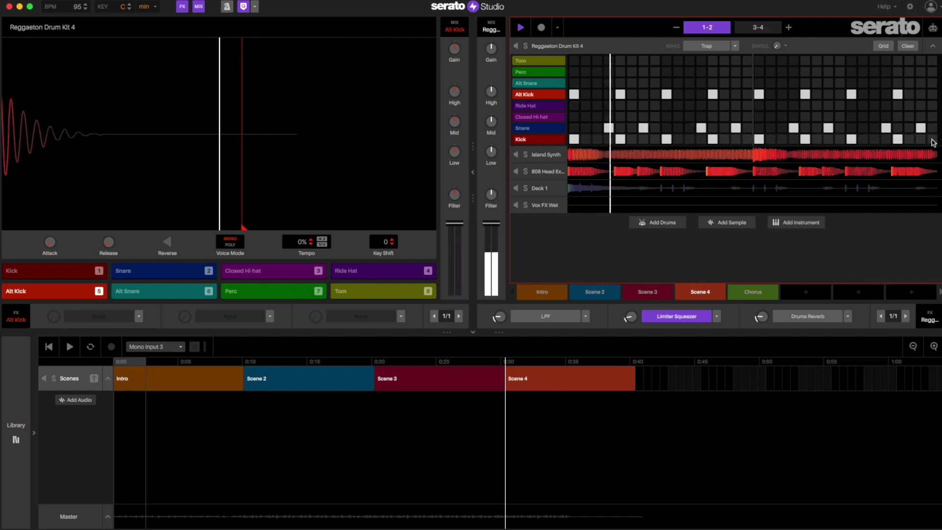
Remove the closing Percussion roll and the last Chant hit from bar 4 of Deck 1 in Scene 4.
left_click(542, 190)
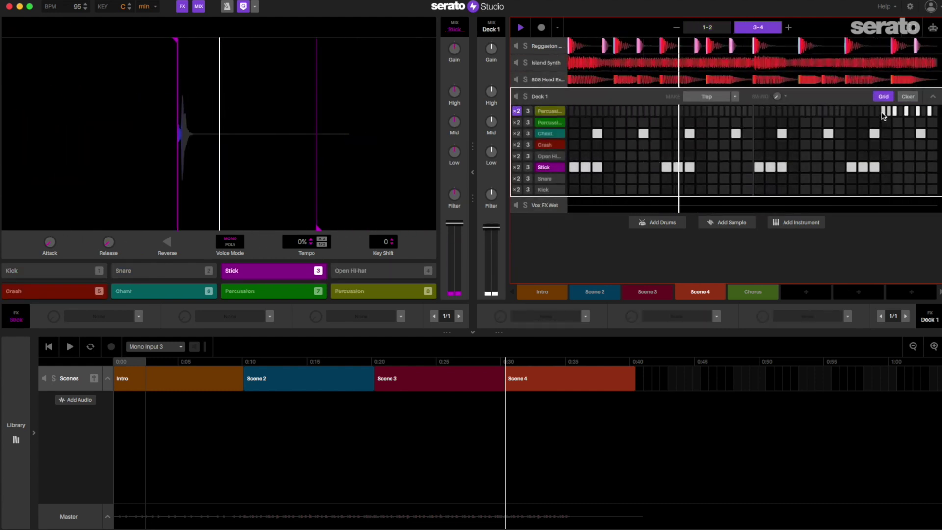
left_click(930, 112)
left_click(921, 134)
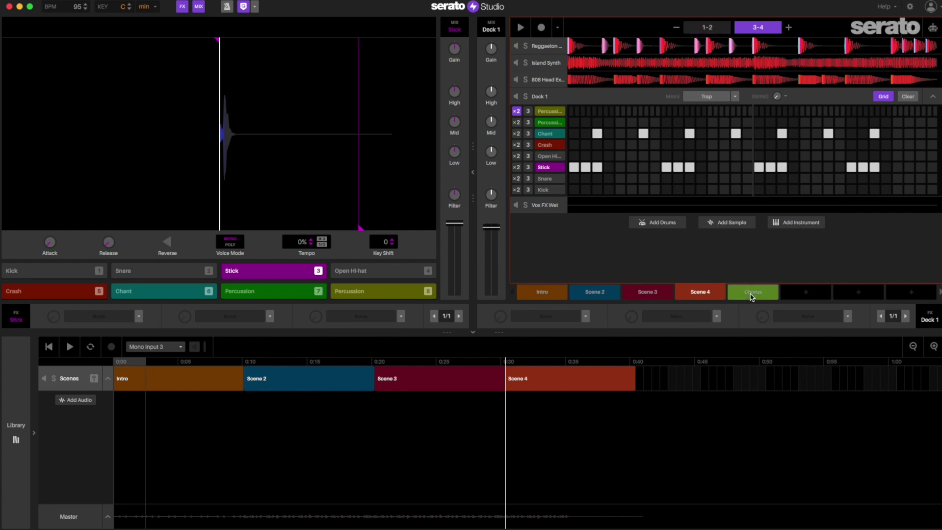
Place the Chorus directly after Scene 4 in the timeline and collapse Deck 1's pattern.
left_click_drag(752, 297, 658, 378)
left_click(933, 97)
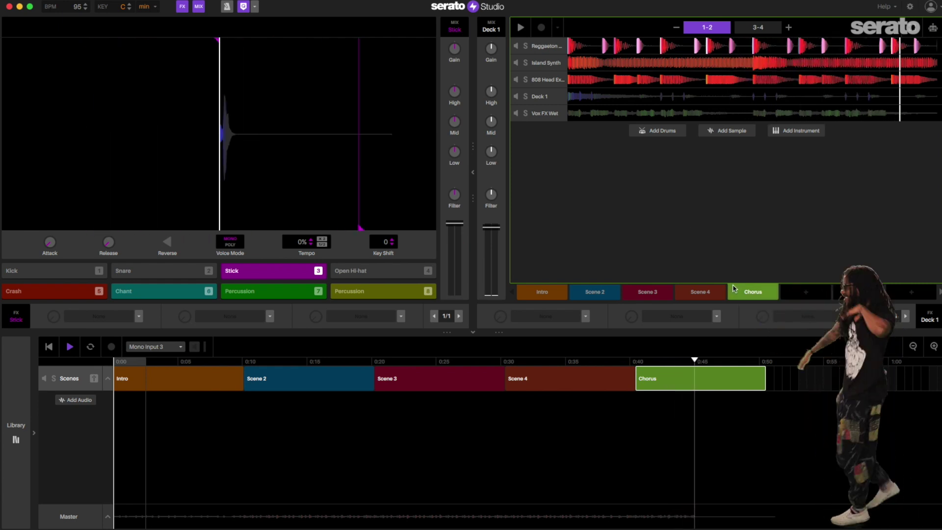
Extend the song timeline with a second Chorus followed by a repeat of the Intro.
left_click_drag(734, 289, 791, 383)
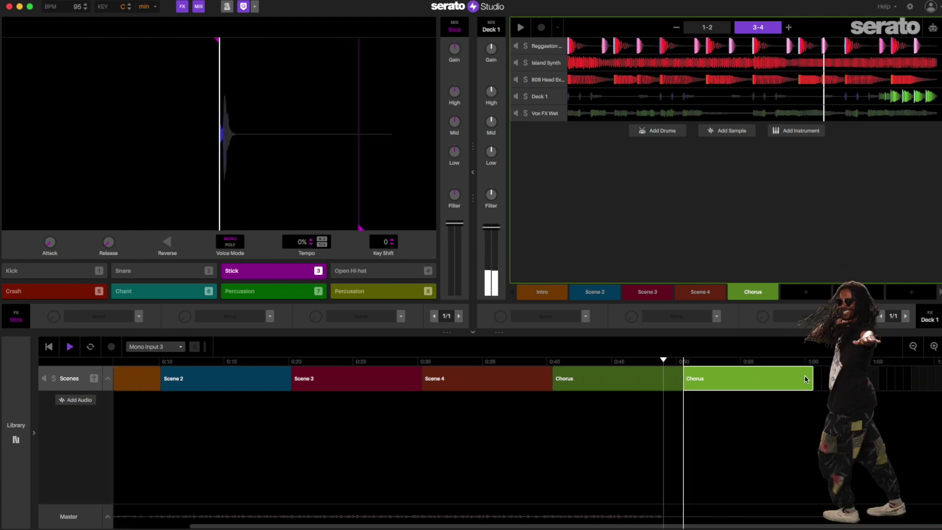
left_click(552, 296)
left_click_drag(552, 297, 853, 381)
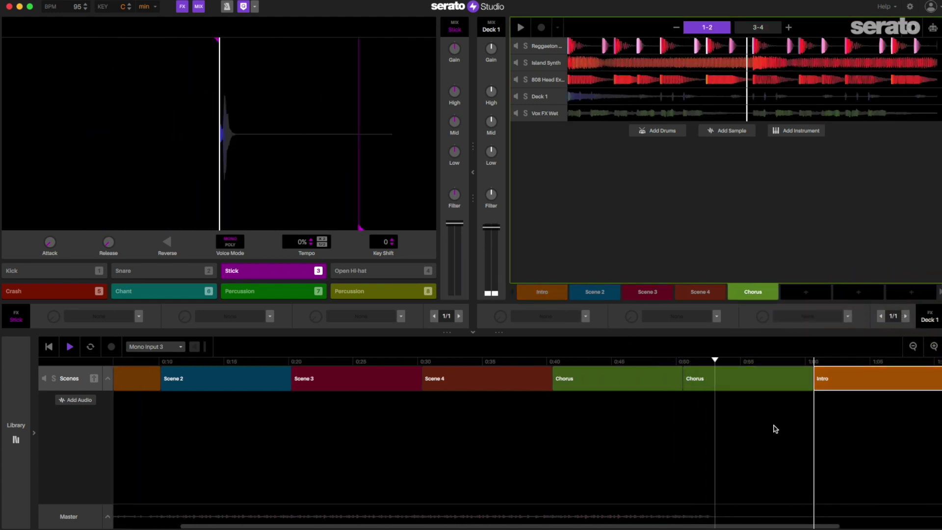